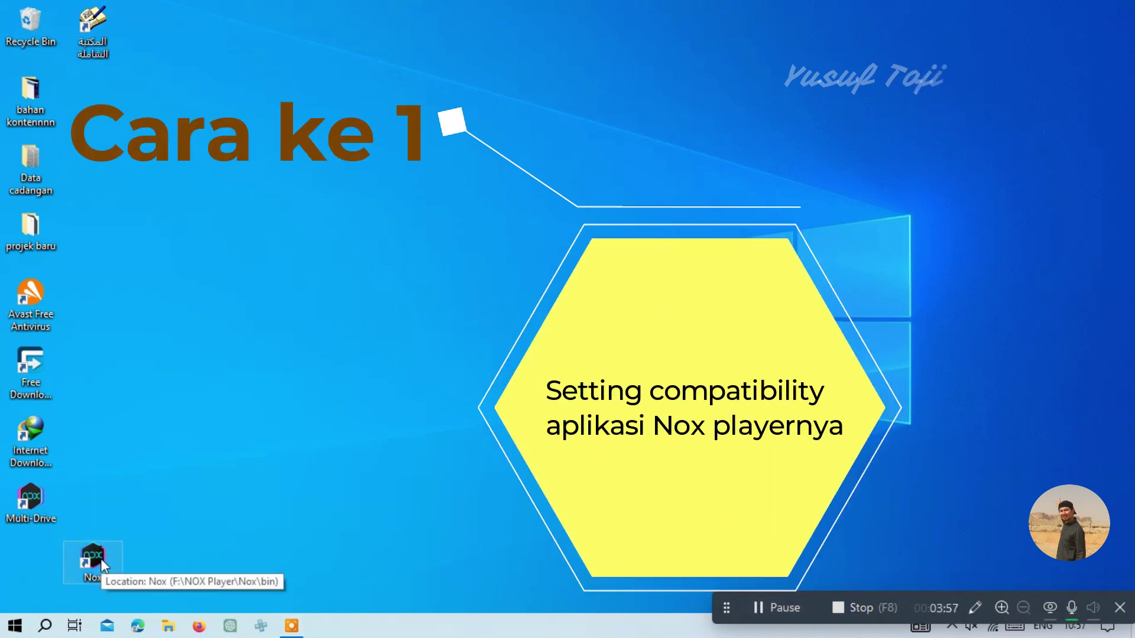
In the Nox desktop shortcut's compatibility properties, enable Disable fullscreen optimizations.
{"action": "right_click", "coordinate": [101, 559]}
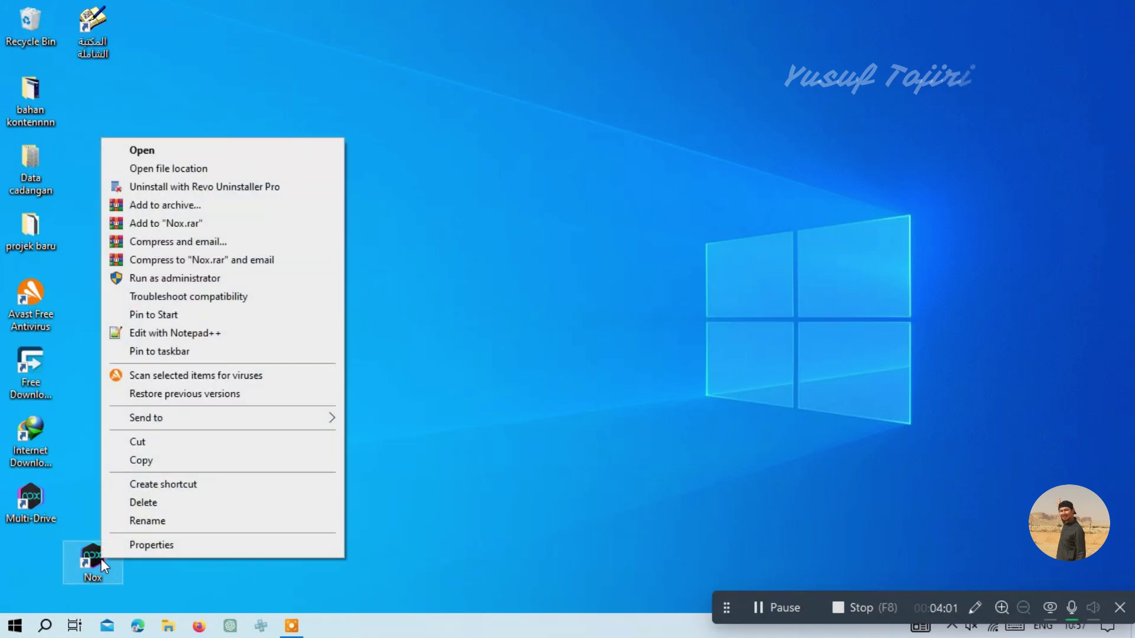
{"action": "left_click", "coordinate": [140, 545]}
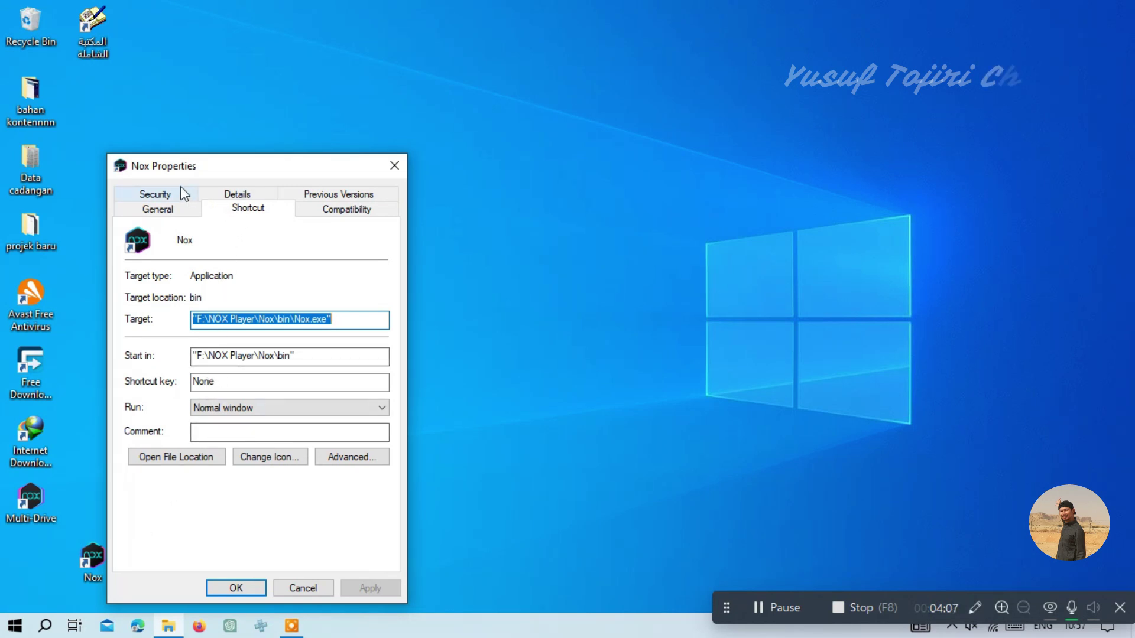
{"action": "left_click", "coordinate": [358, 213]}
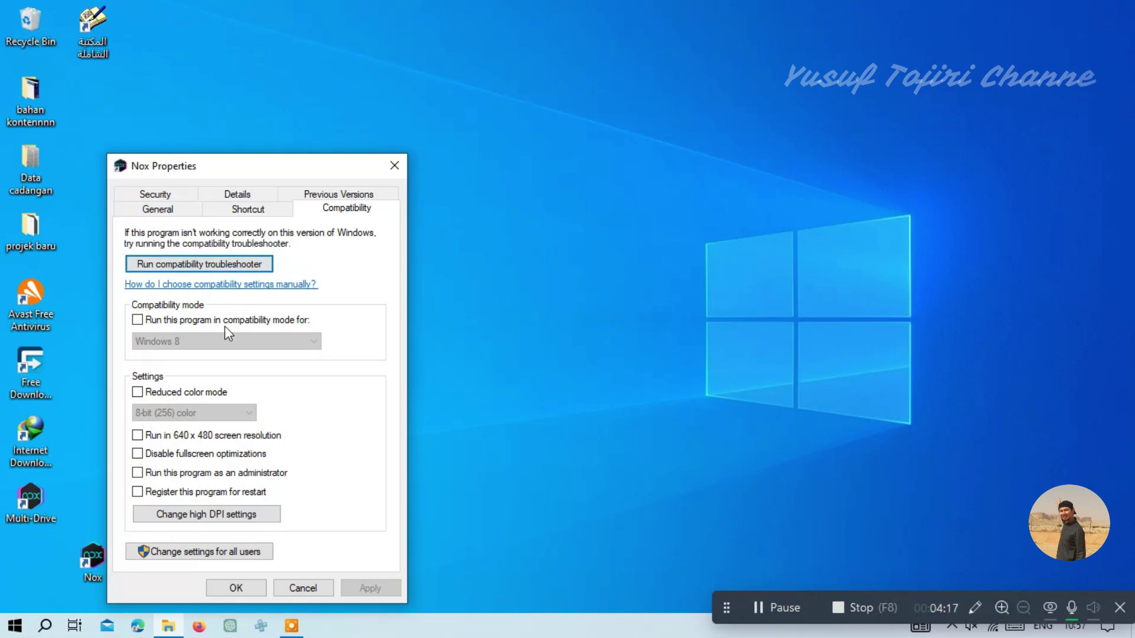
{"action": "left_click", "coordinate": [137, 454]}
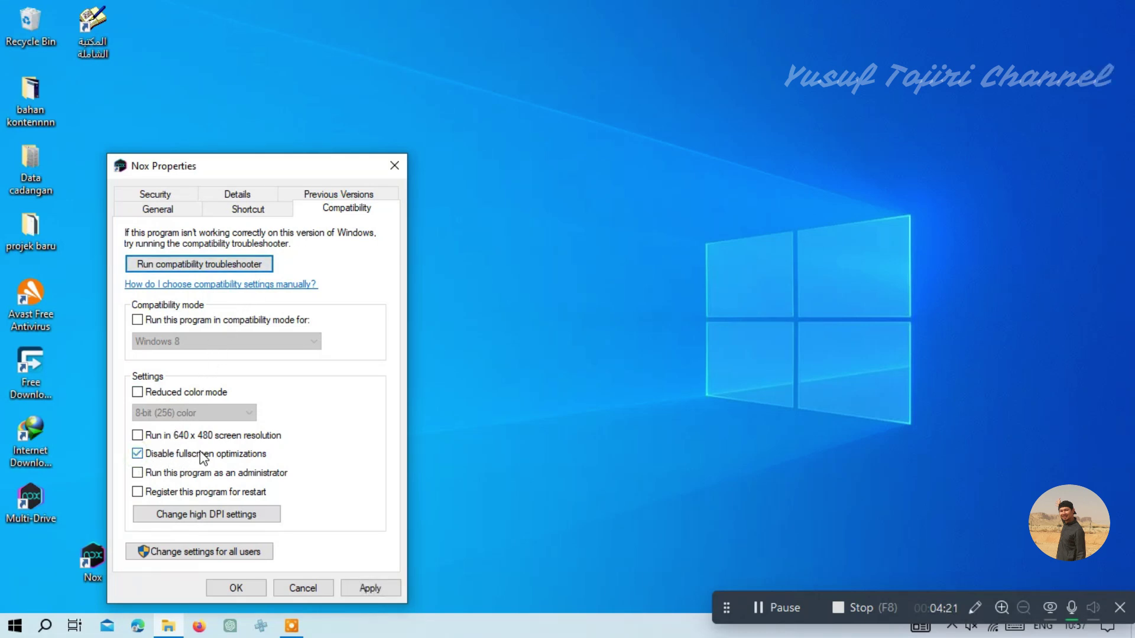
Override the shortcut's high DPI scaling behavior with scaling performed by Application, and apply the properties.
{"action": "left_click", "coordinate": [223, 515]}
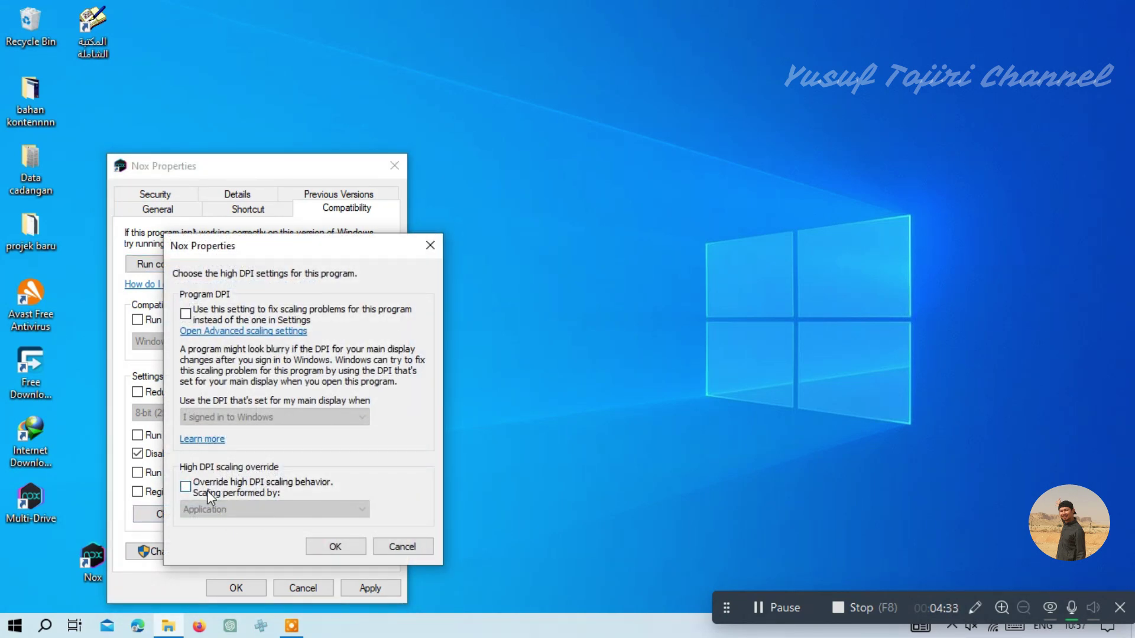
{"action": "left_click", "coordinate": [185, 488]}
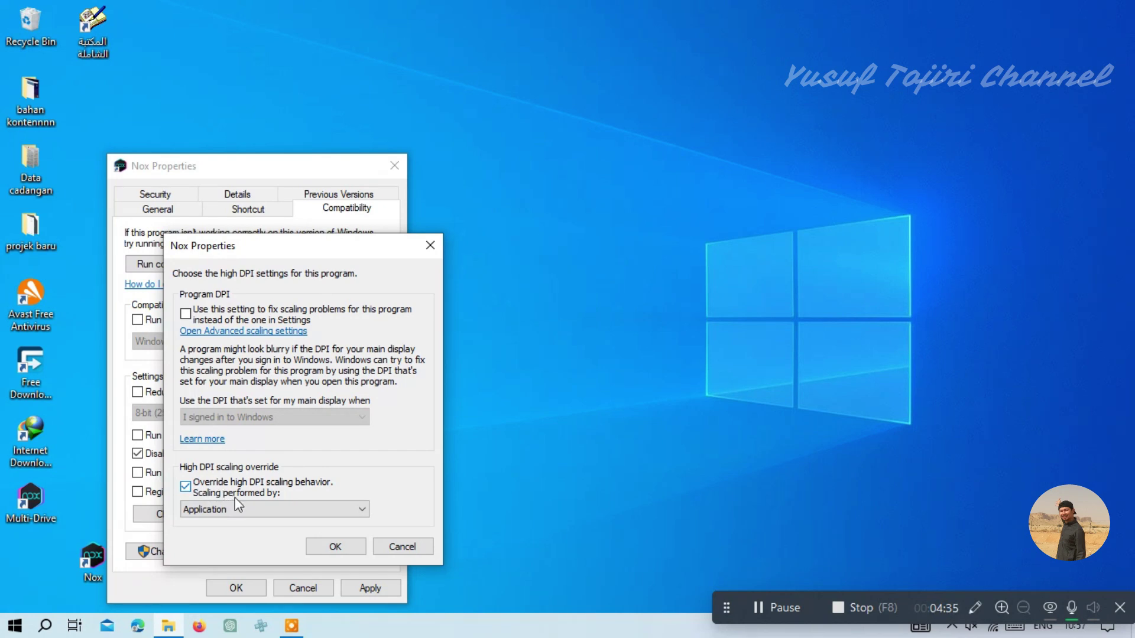
{"action": "left_click", "coordinate": [271, 511]}
{"action": "left_click", "coordinate": [254, 520]}
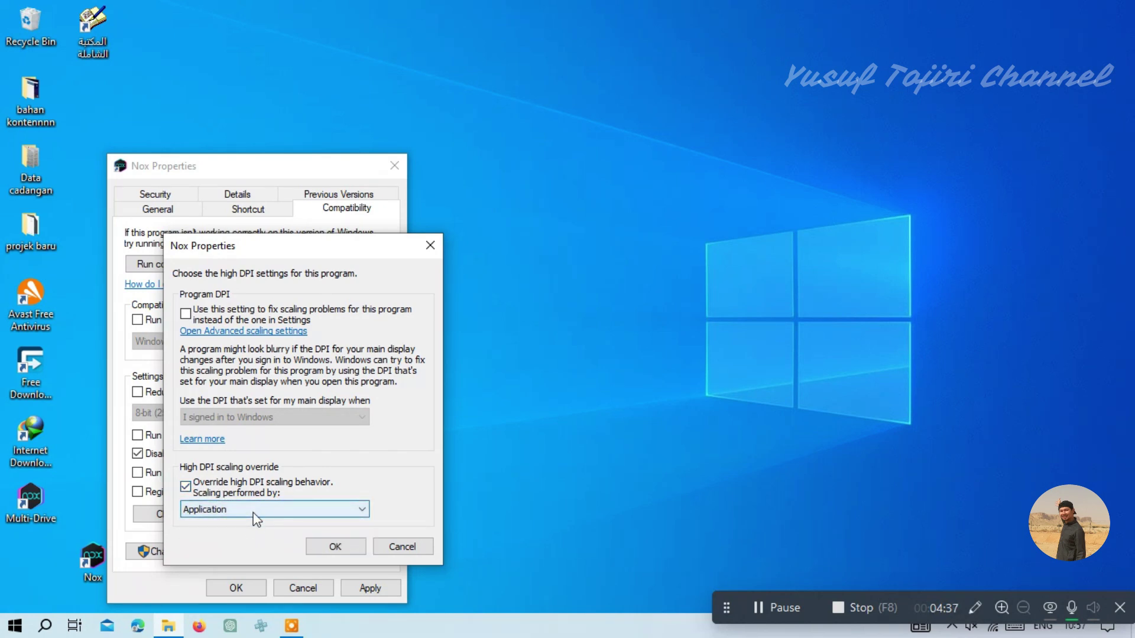
{"action": "left_click", "coordinate": [324, 547]}
{"action": "left_click", "coordinate": [370, 588]}
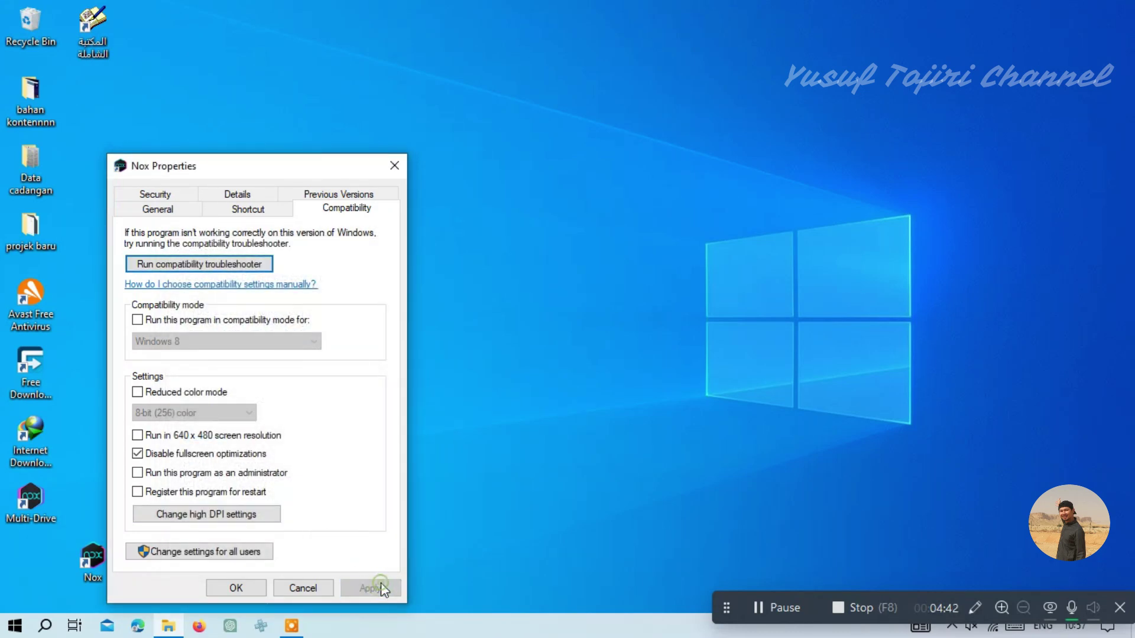
{"action": "left_click", "coordinate": [236, 588]}
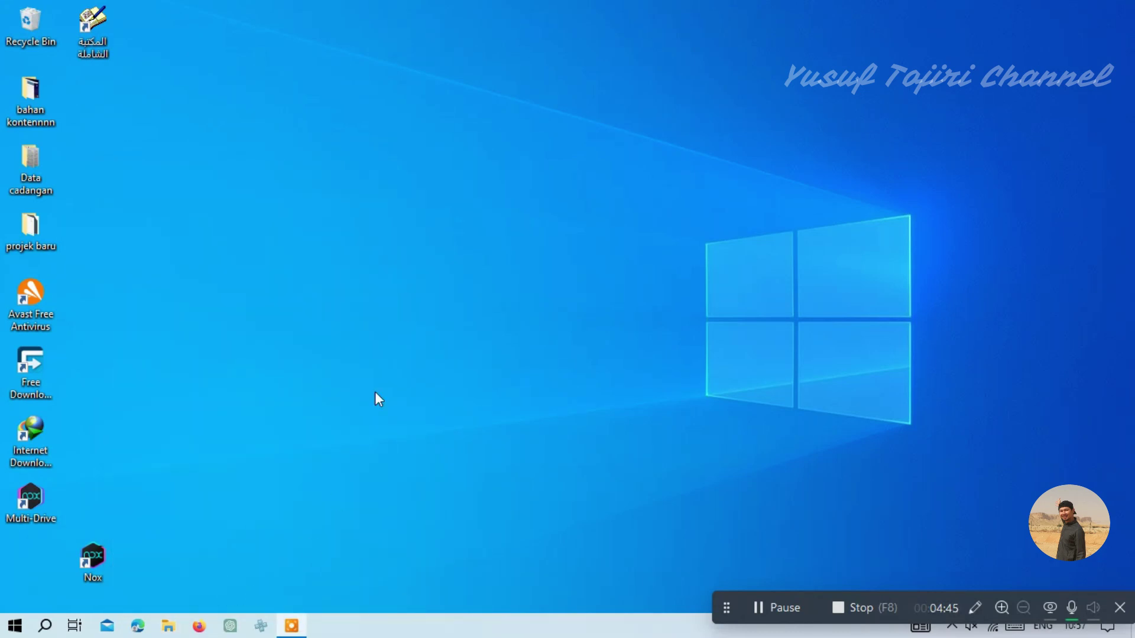
Refresh the desktop and launch NoxPlayer from its desktop shortcut.
{"action": "right_click", "coordinate": [396, 299]}
{"action": "left_click", "coordinate": [443, 369]}
{"action": "double_click", "coordinate": [102, 555]}
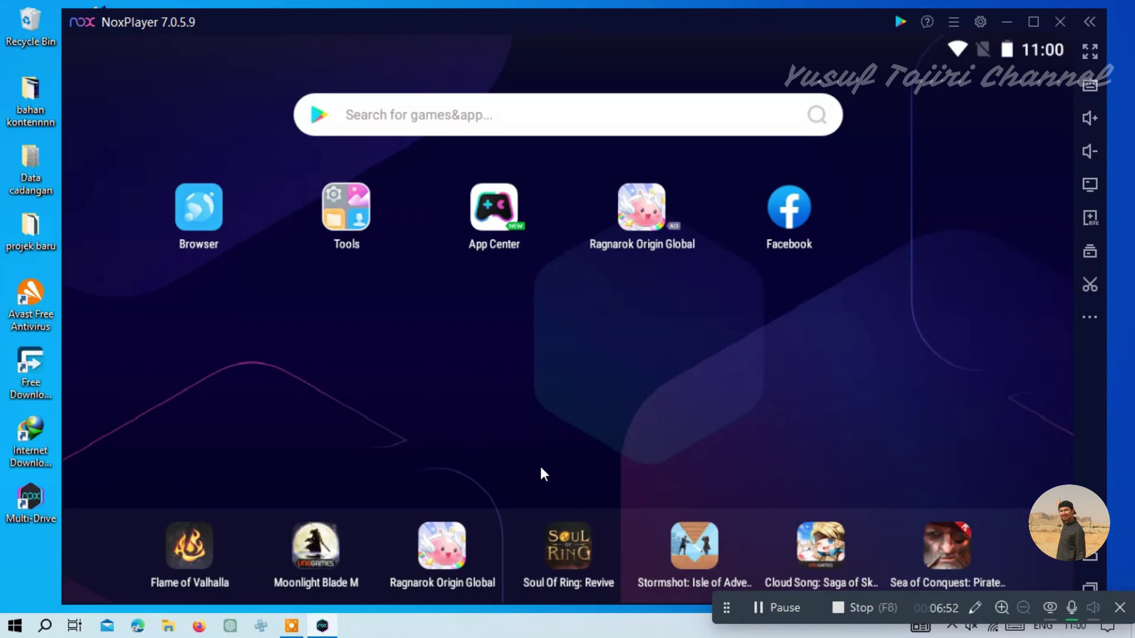
Open Task Manager and show the detailed list of running processes.
{"action": "right_click", "coordinate": [379, 625]}
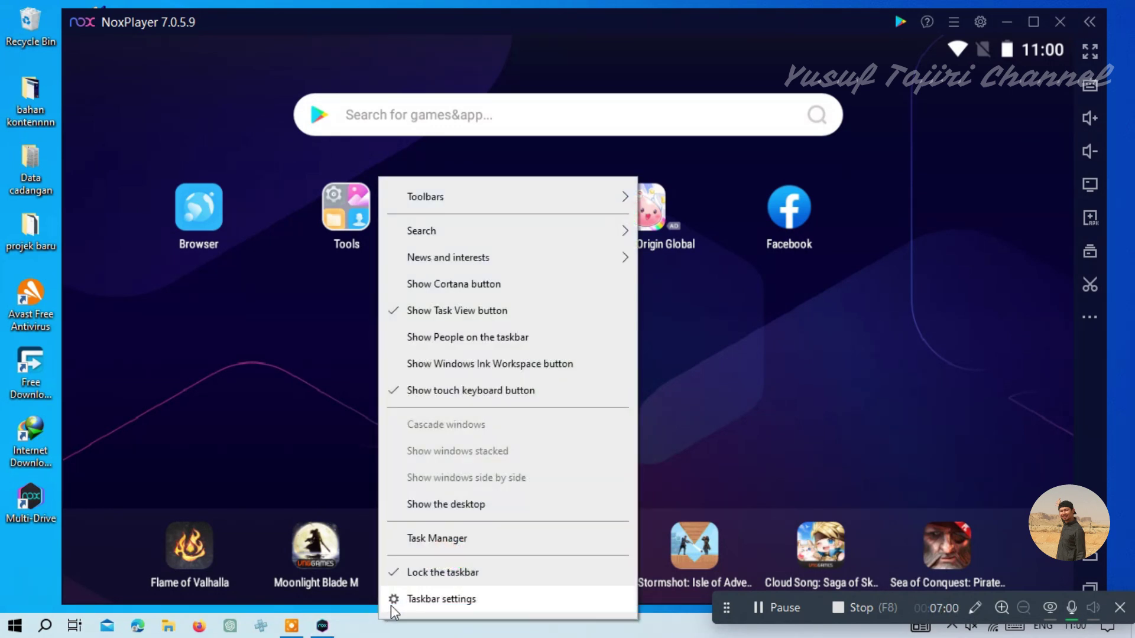
{"action": "left_click", "coordinate": [434, 539]}
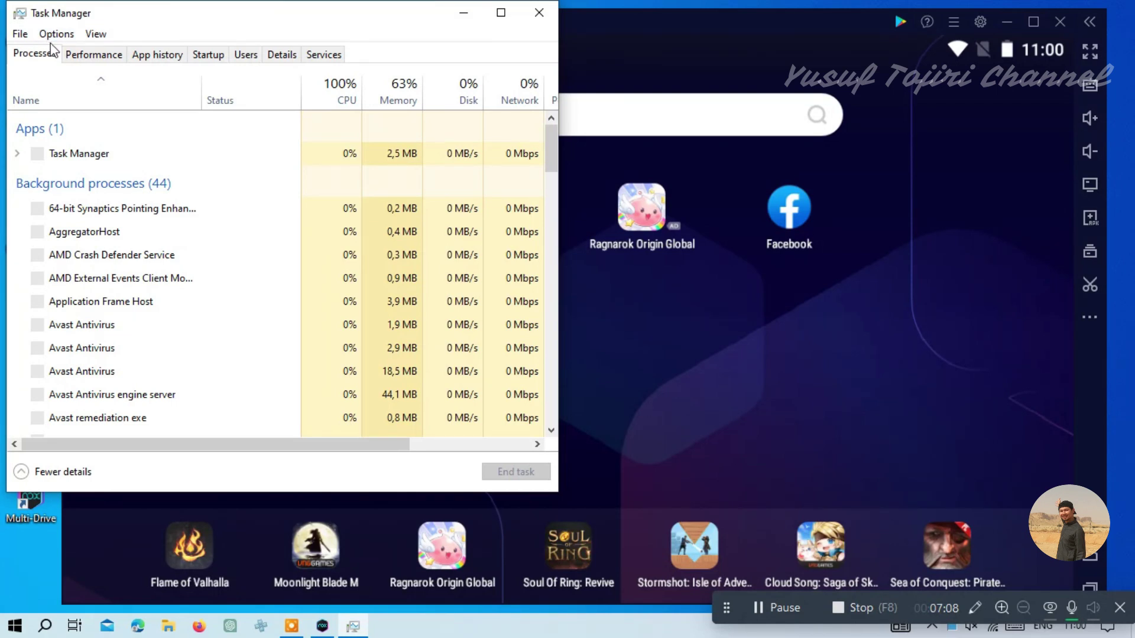
{"action": "left_click", "coordinate": [286, 59]}
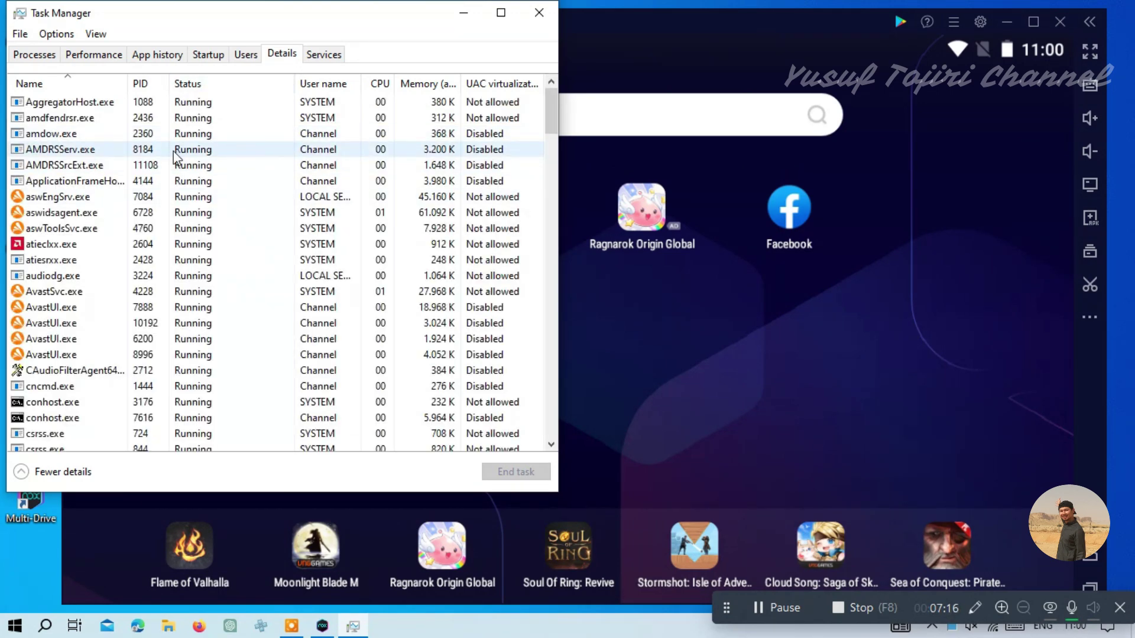
Set the priority of the Nox.exe process to Above normal, confirm the change, and close Task Manager.
{"action": "scroll", "coordinate": [129, 165], "scroll_direction": "down", "scroll_amount": 8}
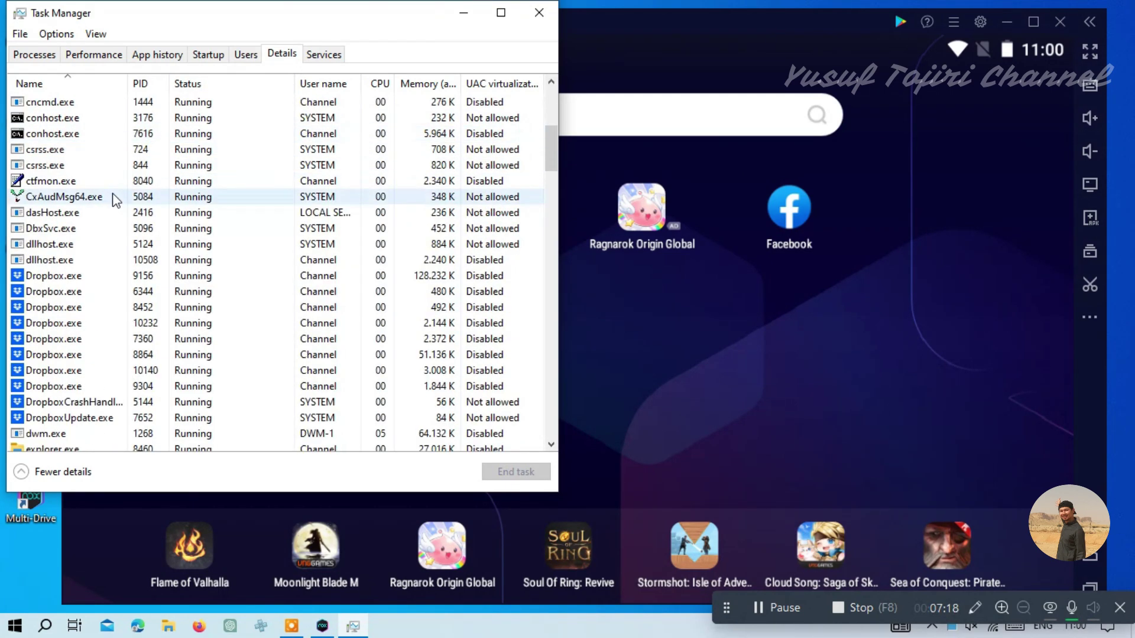
{"action": "scroll", "coordinate": [116, 206], "scroll_direction": "down", "scroll_amount": 5}
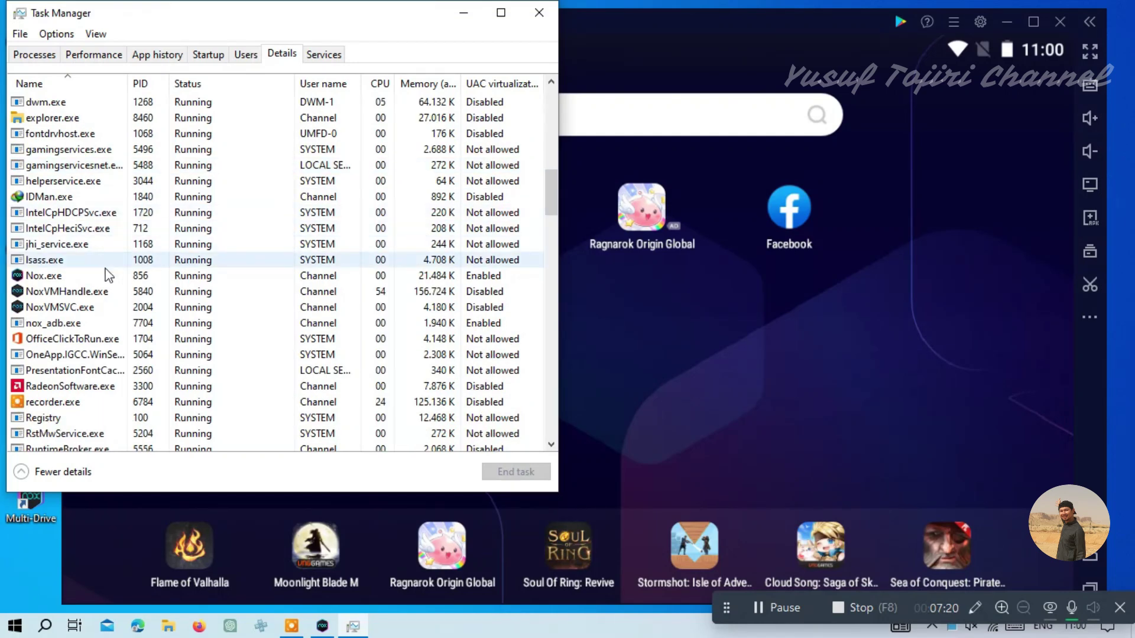
{"action": "left_click", "coordinate": [103, 276]}
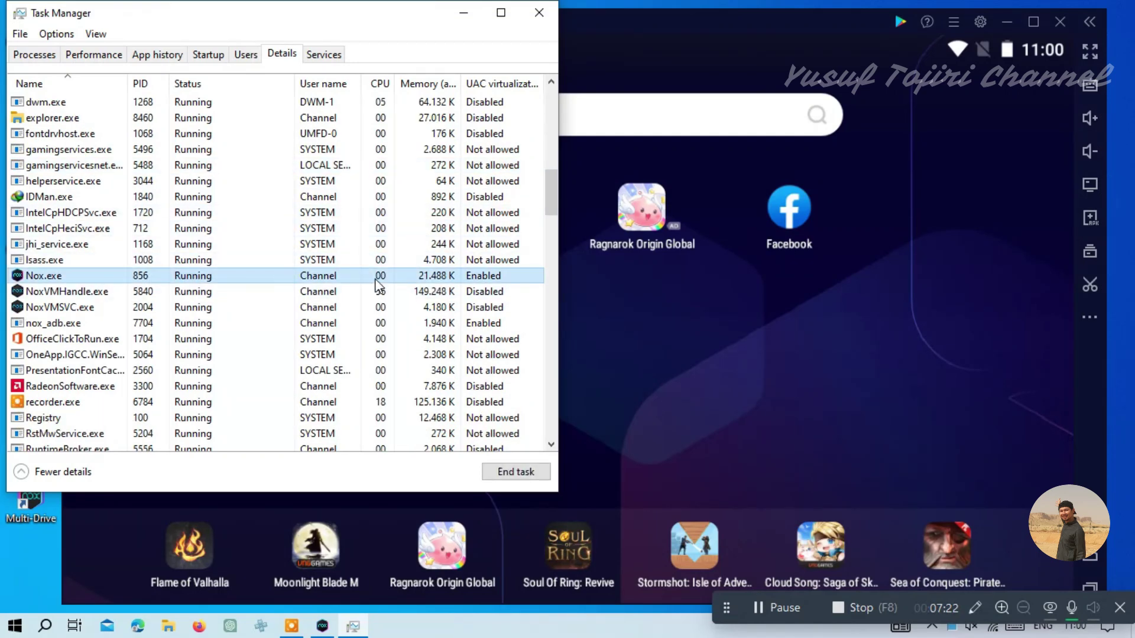
{"action": "right_click", "coordinate": [92, 276]}
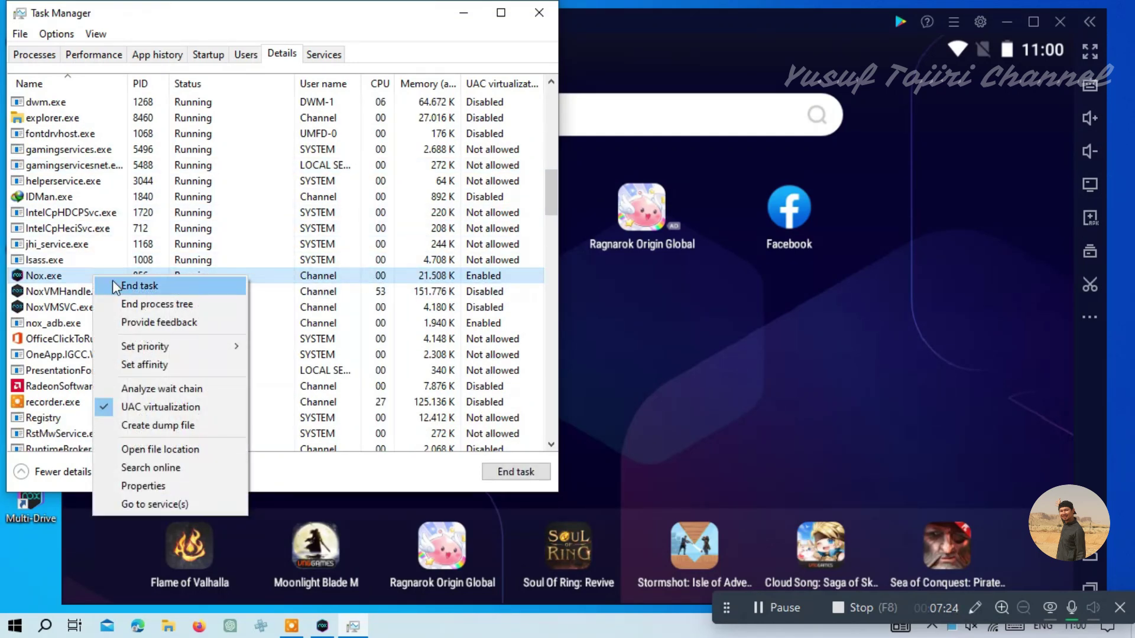
{"action": "mouse_move", "coordinate": [172, 353]}
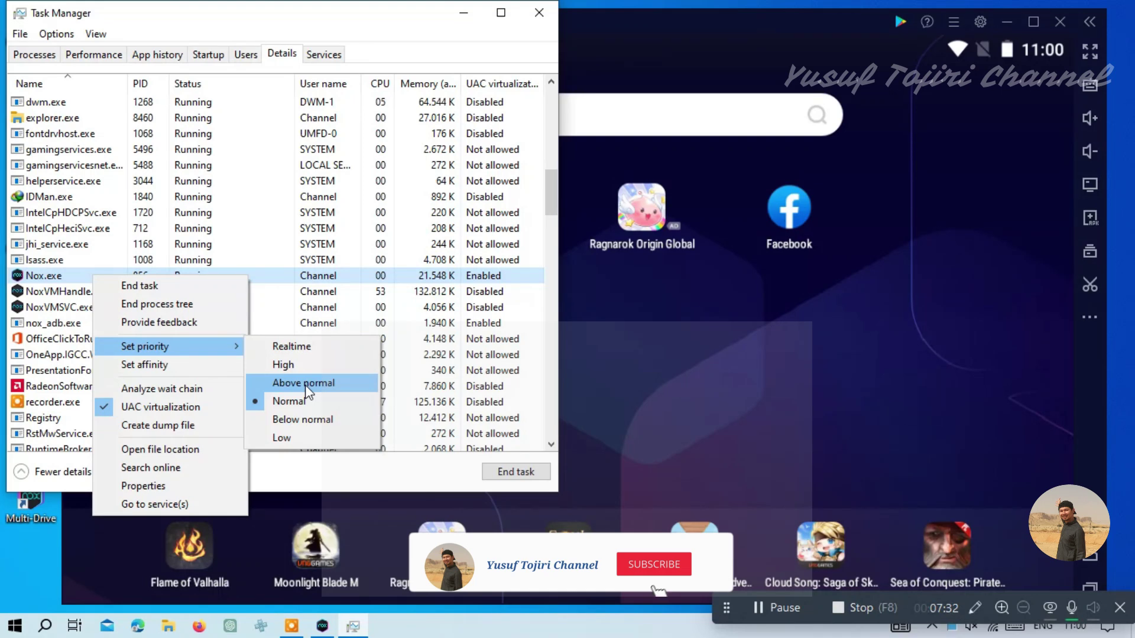
{"action": "left_click", "coordinate": [305, 384]}
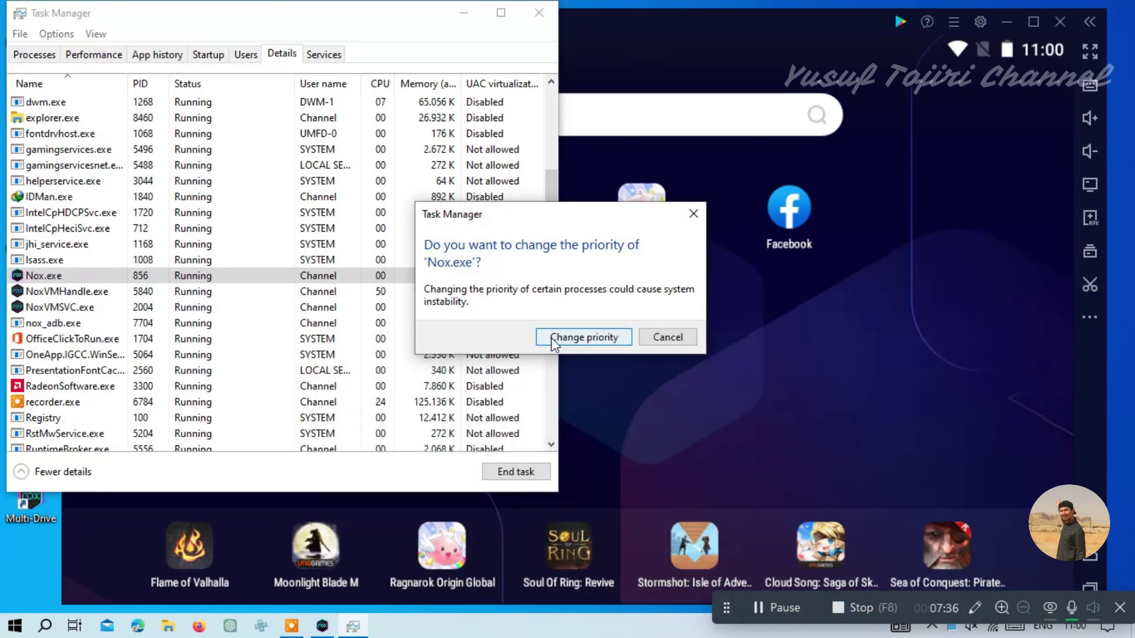
{"action": "left_click", "coordinate": [551, 341]}
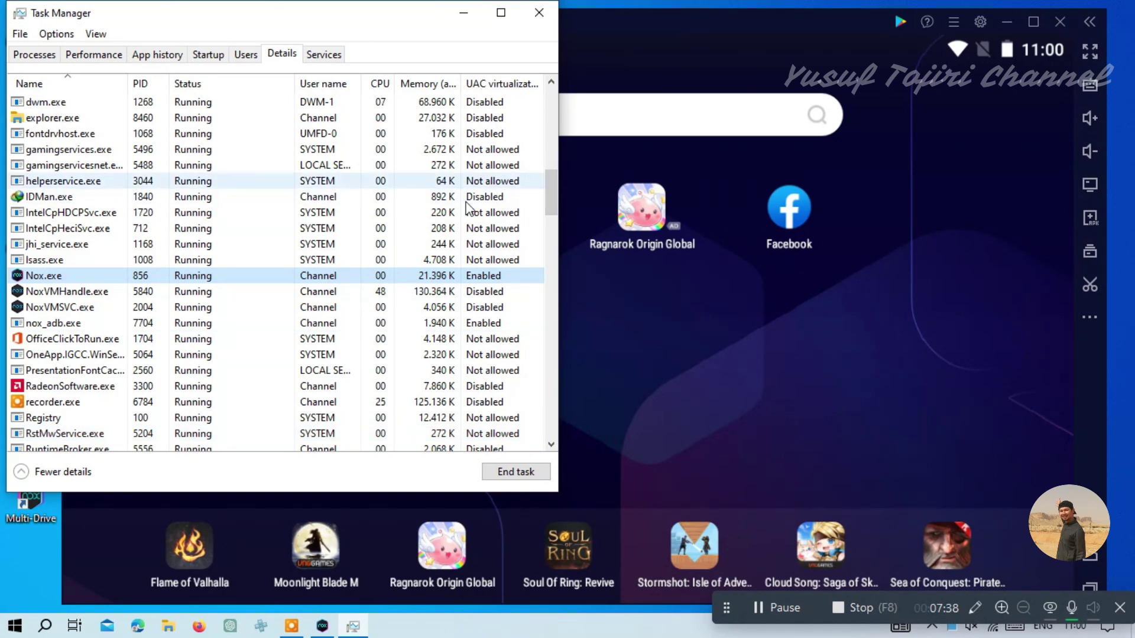
{"action": "left_click", "coordinate": [538, 13]}
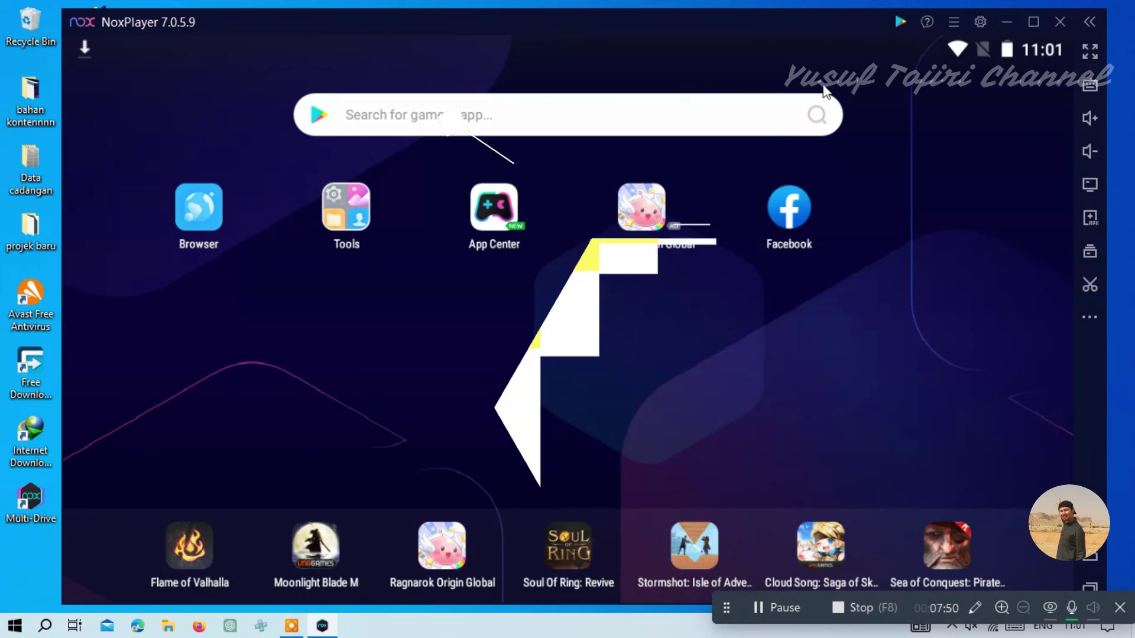
Open NoxPlayer's system settings and choose the Custom performance profile, making the CPU core count editable.
{"action": "left_click", "coordinate": [978, 22]}
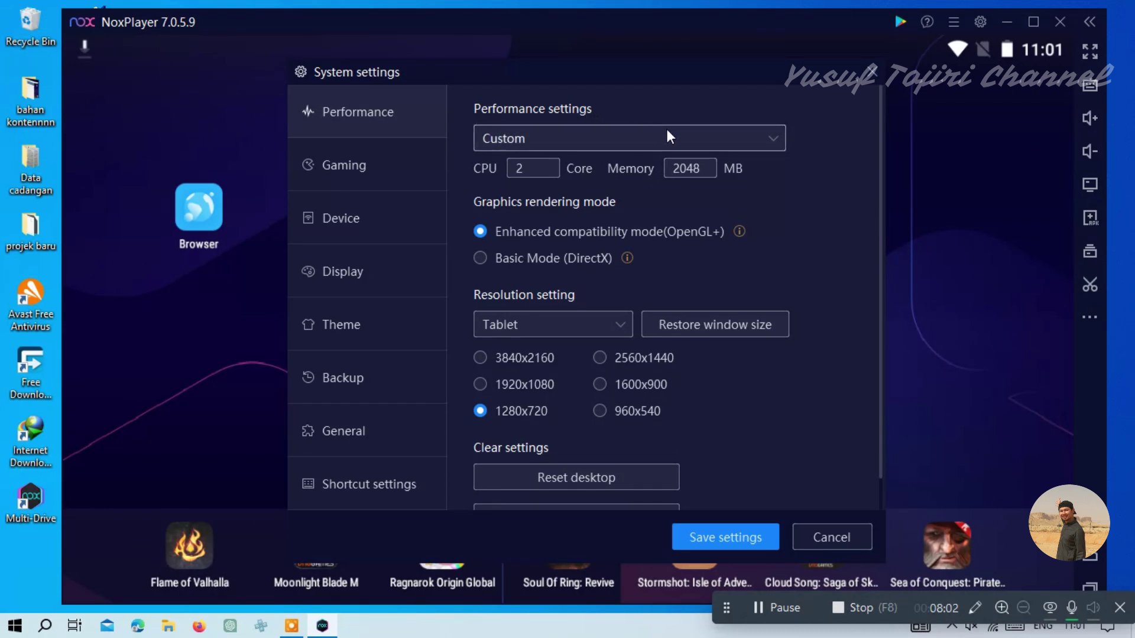
{"action": "left_click", "coordinate": [774, 141]}
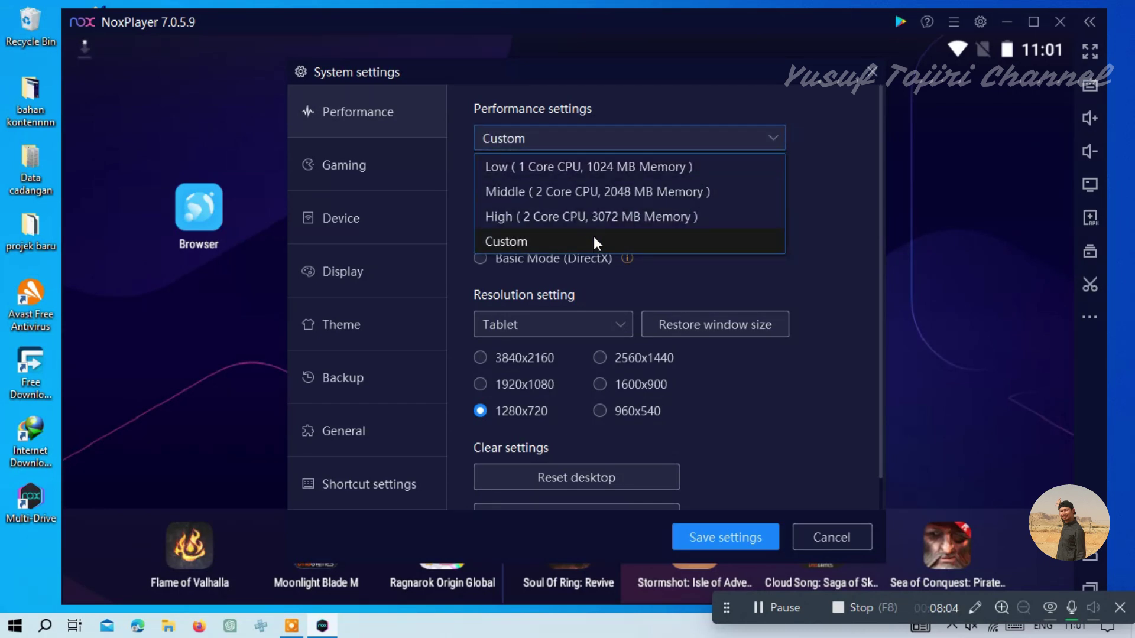
{"action": "left_click", "coordinate": [516, 239]}
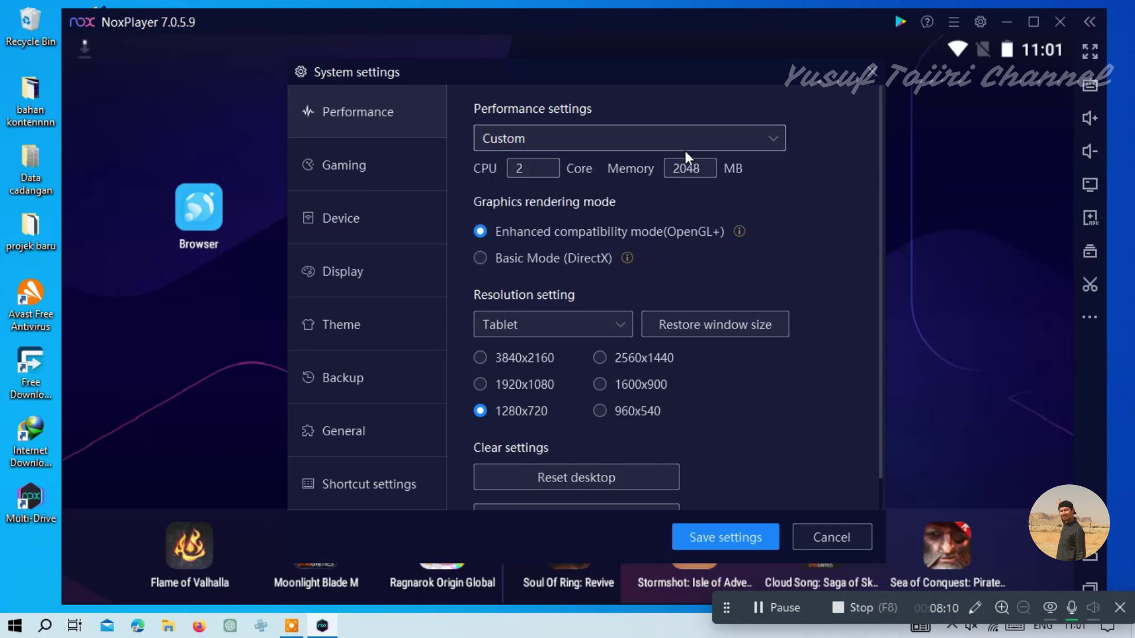
{"action": "left_click", "coordinate": [535, 168]}
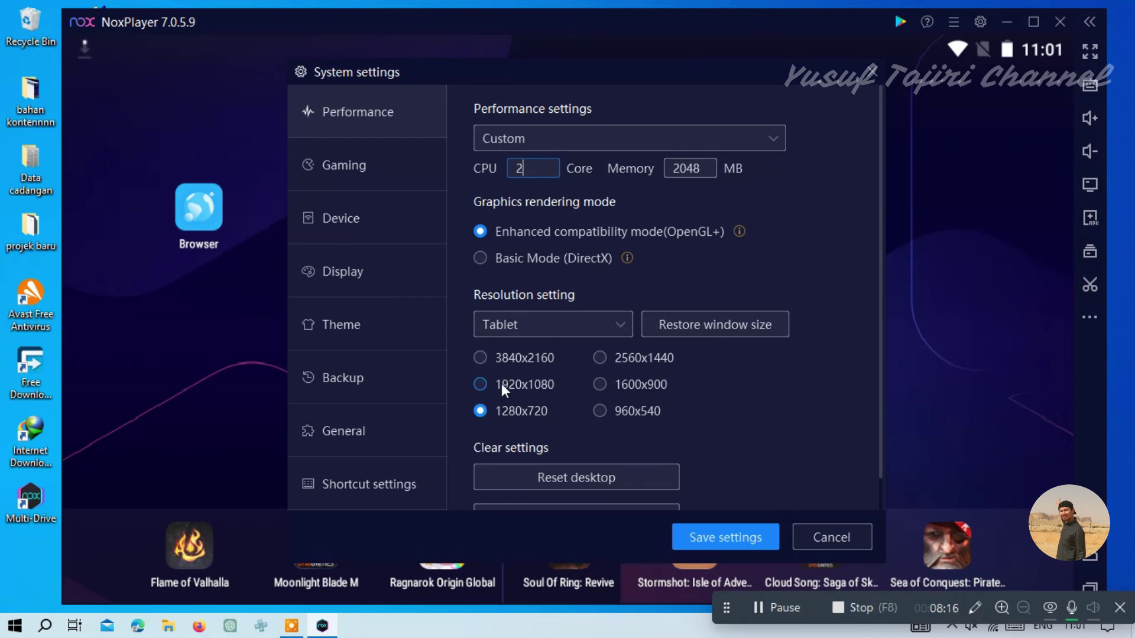
Check the computer's CPU core count in Task Manager, then return to the CPU value in NoxPlayer's performance settings.
{"action": "right_click", "coordinate": [499, 629]}
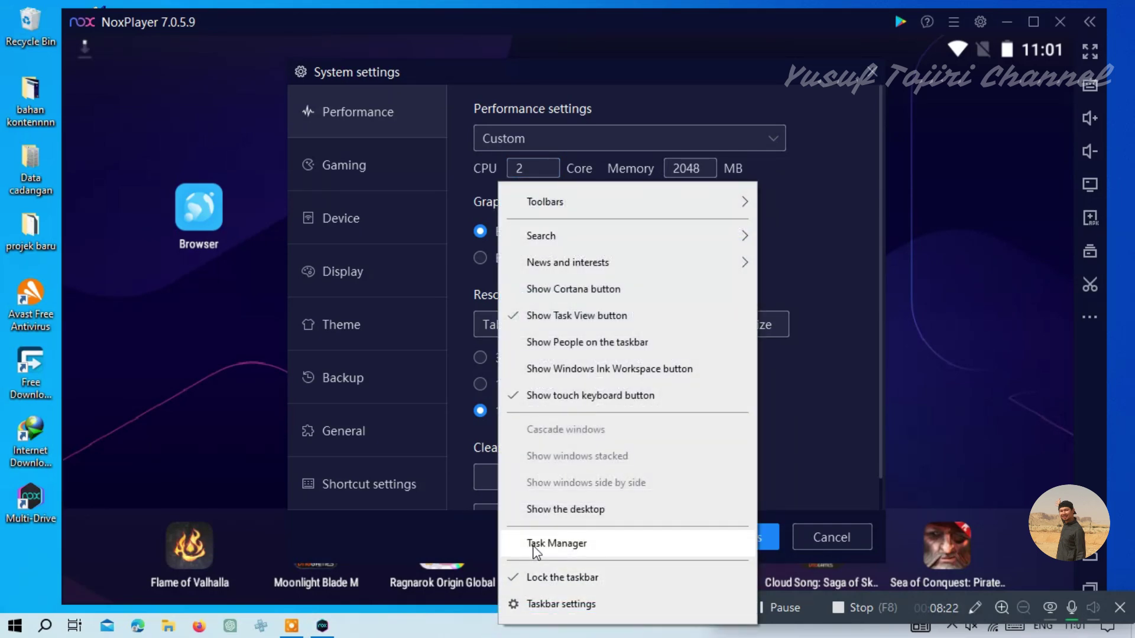
{"action": "left_click", "coordinate": [533, 544]}
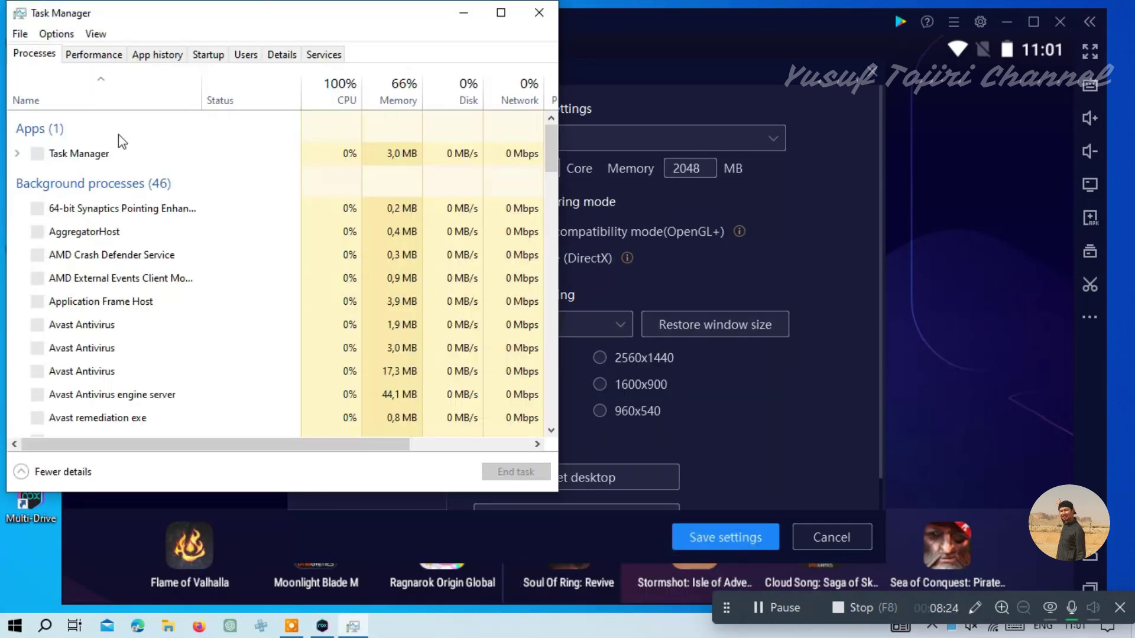
{"action": "left_click", "coordinate": [103, 59]}
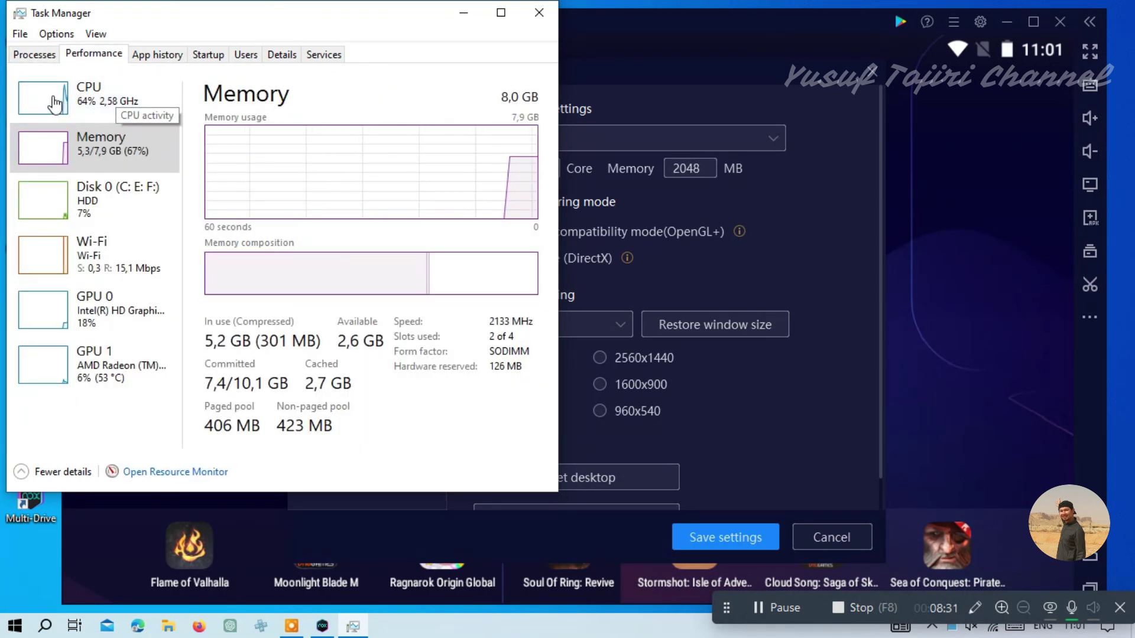
{"action": "left_click", "coordinate": [95, 98]}
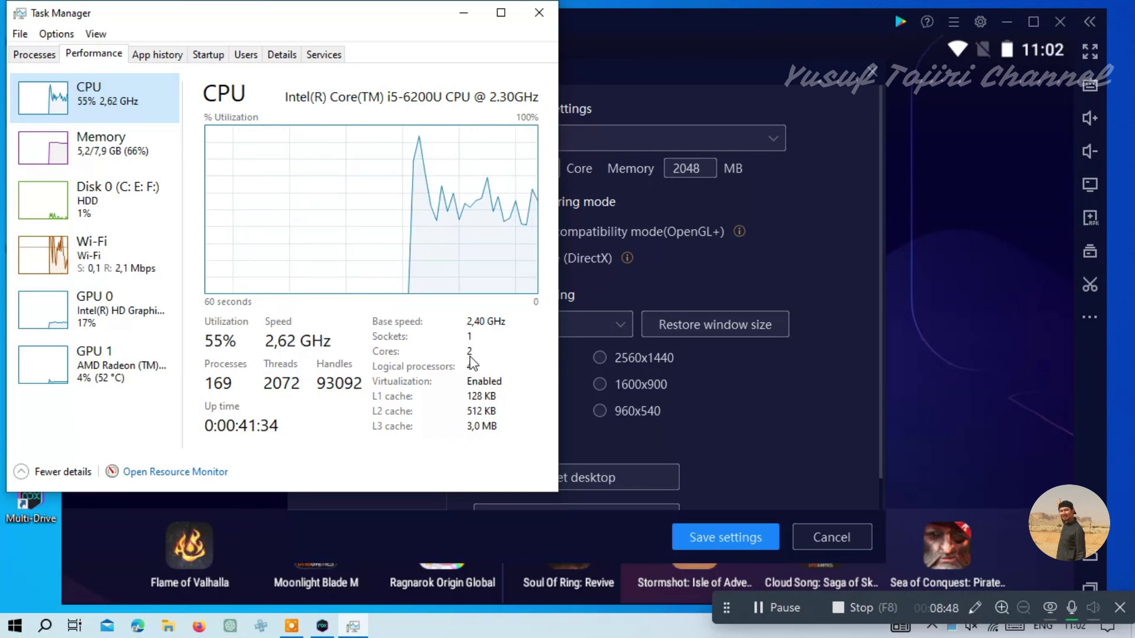
{"action": "left_click", "coordinate": [635, 216]}
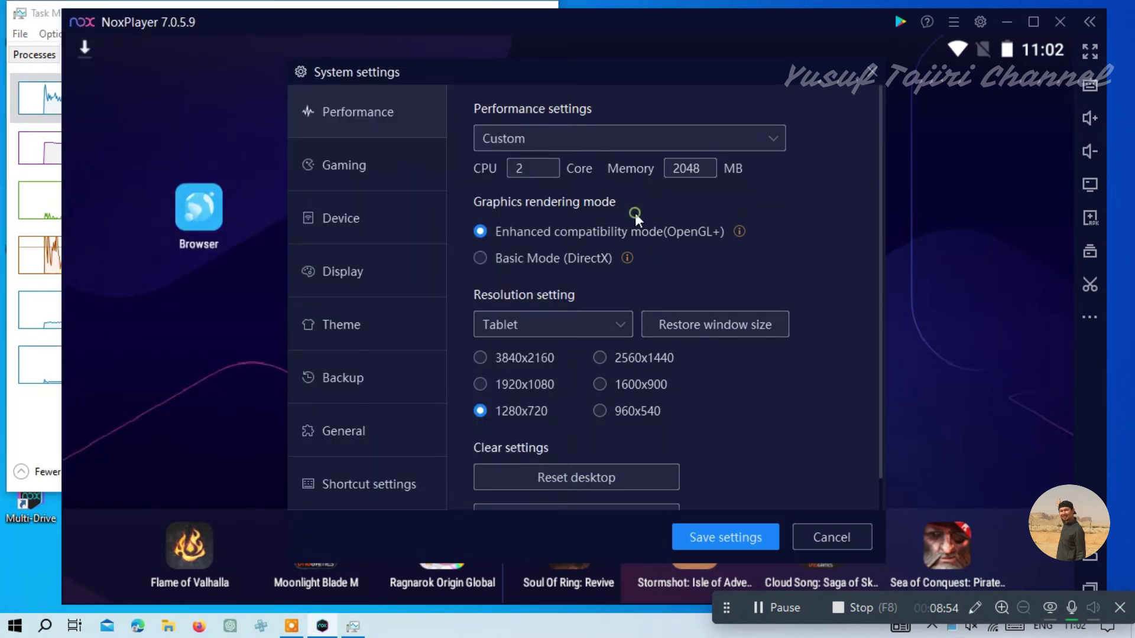
{"action": "left_click", "coordinate": [539, 168]}
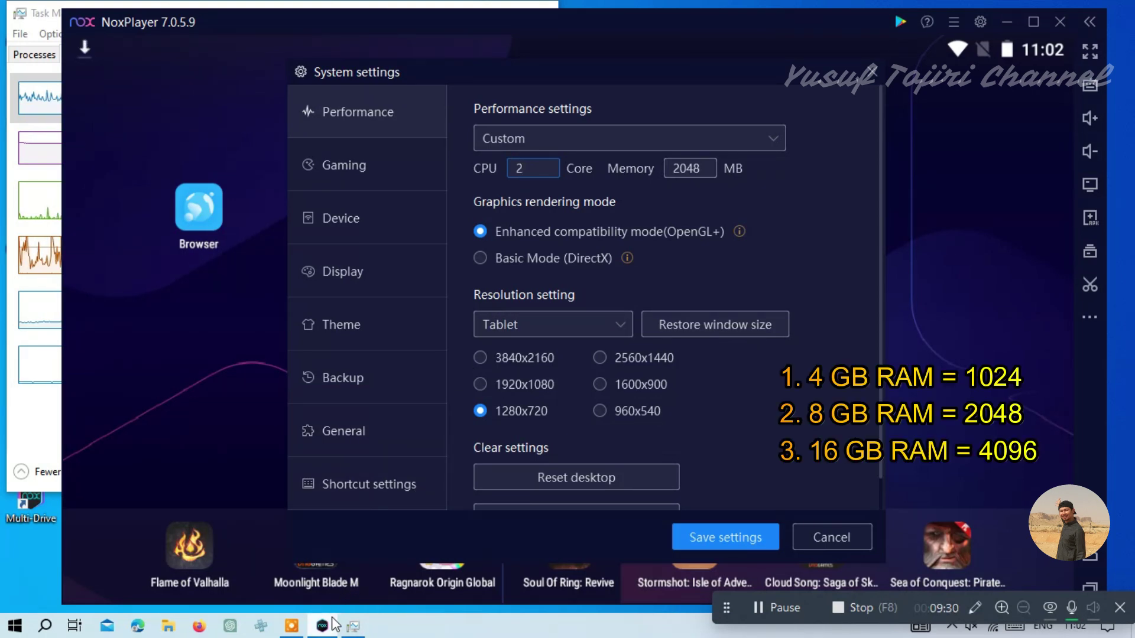
Check the computer's installed memory in Task Manager, then return to the memory value in NoxPlayer's performance settings.
{"action": "mouse_move", "coordinate": [320, 631]}
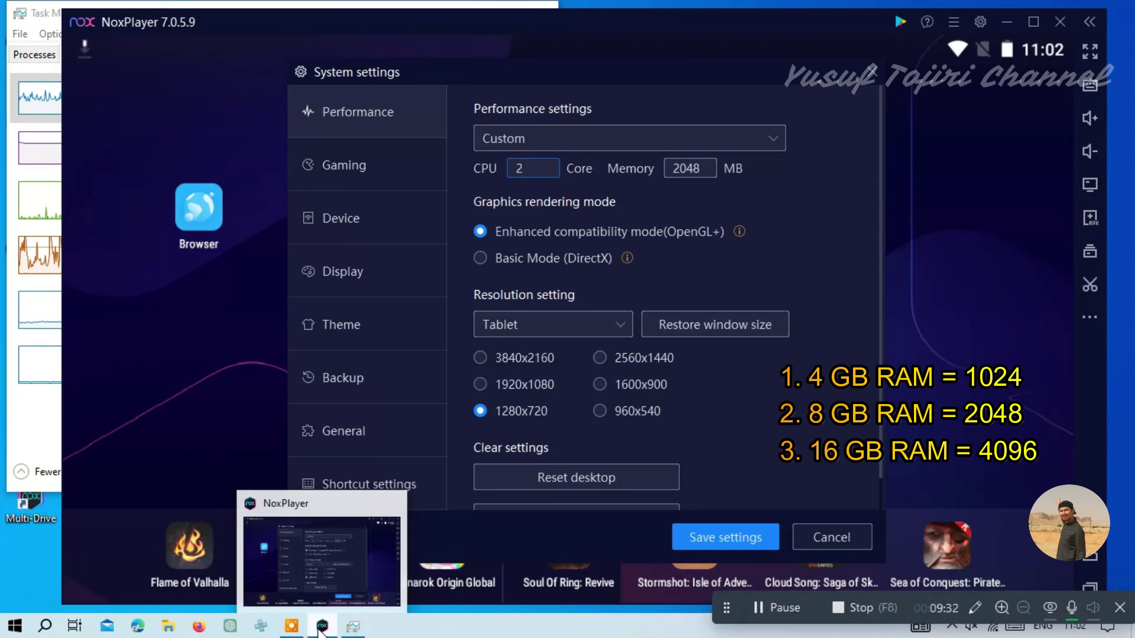
{"action": "left_click", "coordinate": [356, 629]}
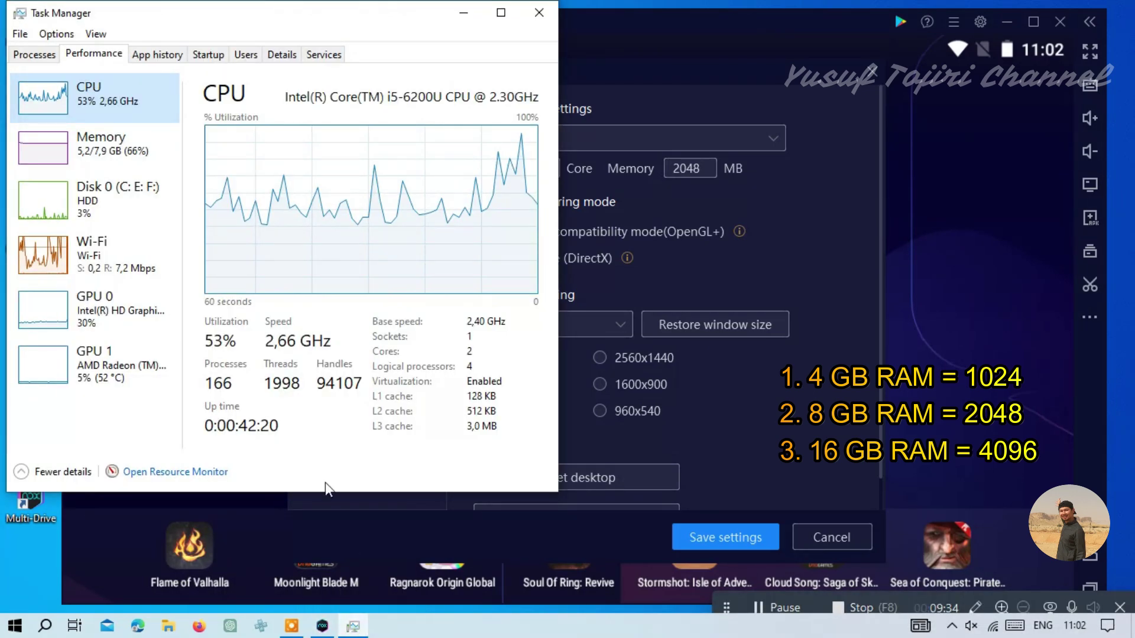
{"action": "left_click", "coordinate": [117, 172]}
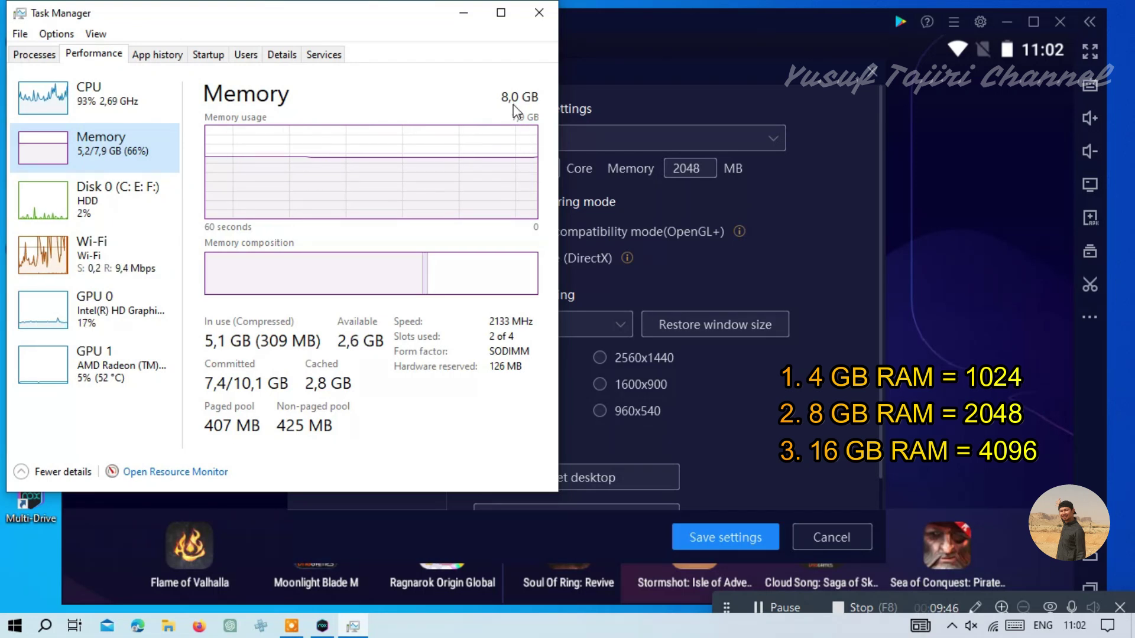
{"action": "left_click", "coordinate": [571, 103]}
{"action": "left_click", "coordinate": [701, 170]}
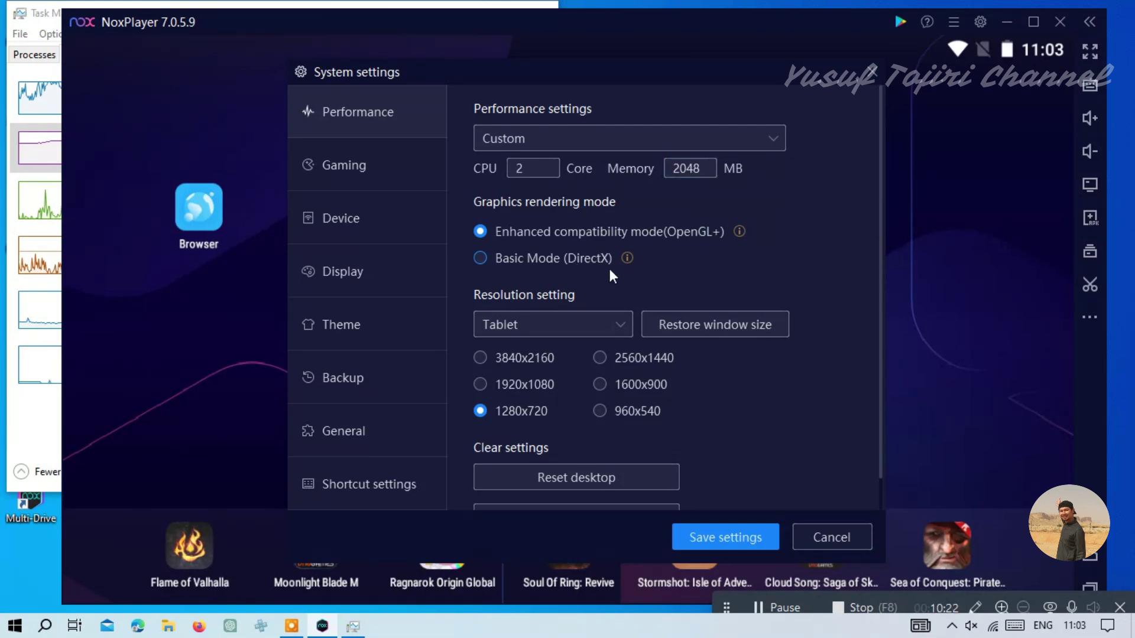
Switch the resolution setting to Custom to view its width, height and DPI fields, and return it to Tablet.
{"action": "left_click", "coordinate": [612, 321]}
{"action": "left_click", "coordinate": [612, 321]}
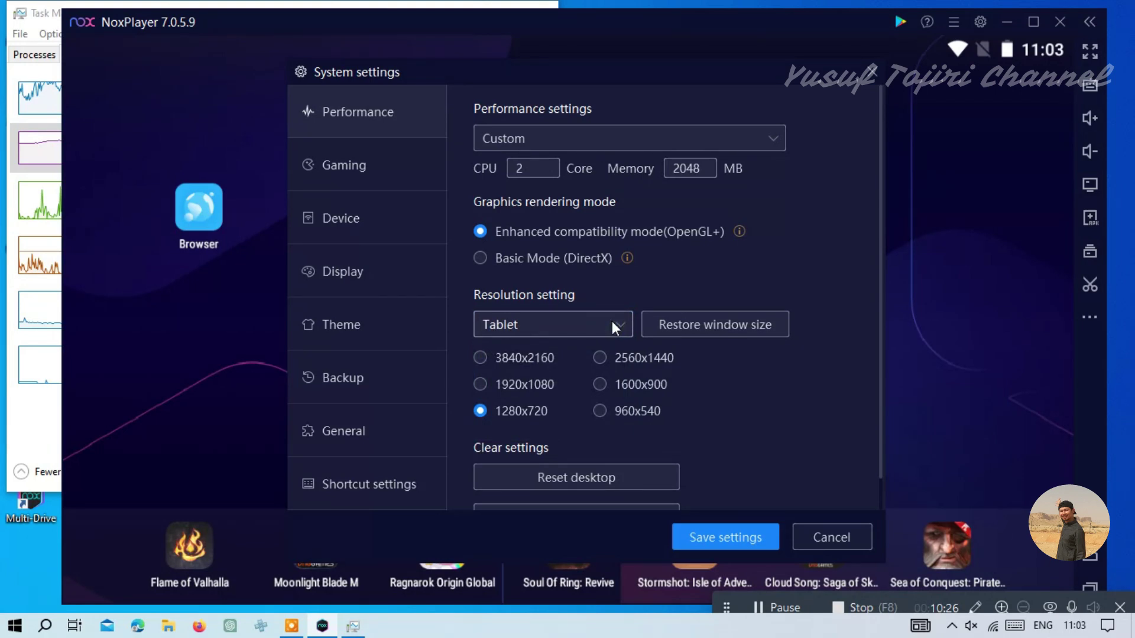
{"action": "left_click", "coordinate": [587, 322]}
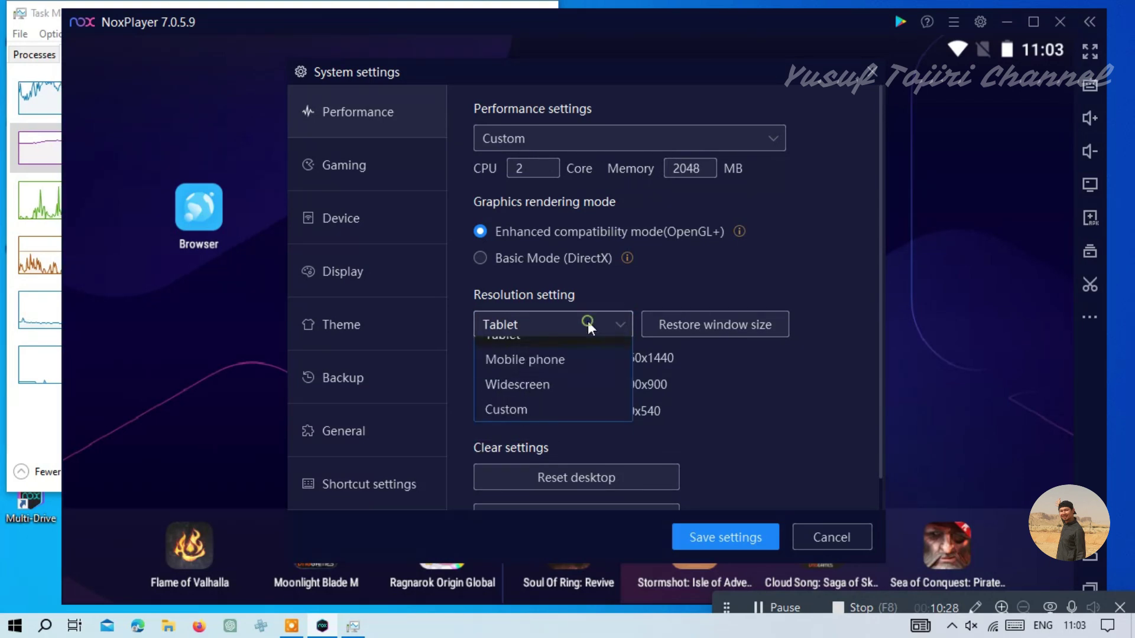
{"action": "left_click", "coordinate": [523, 427]}
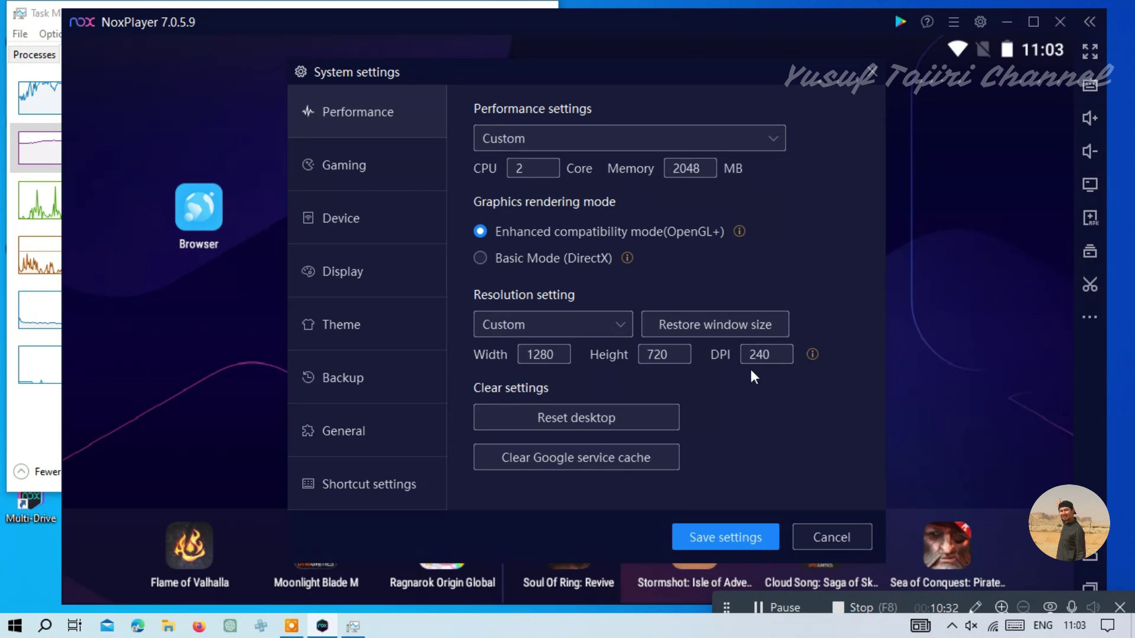
{"action": "left_click", "coordinate": [619, 318]}
{"action": "left_click", "coordinate": [544, 352]}
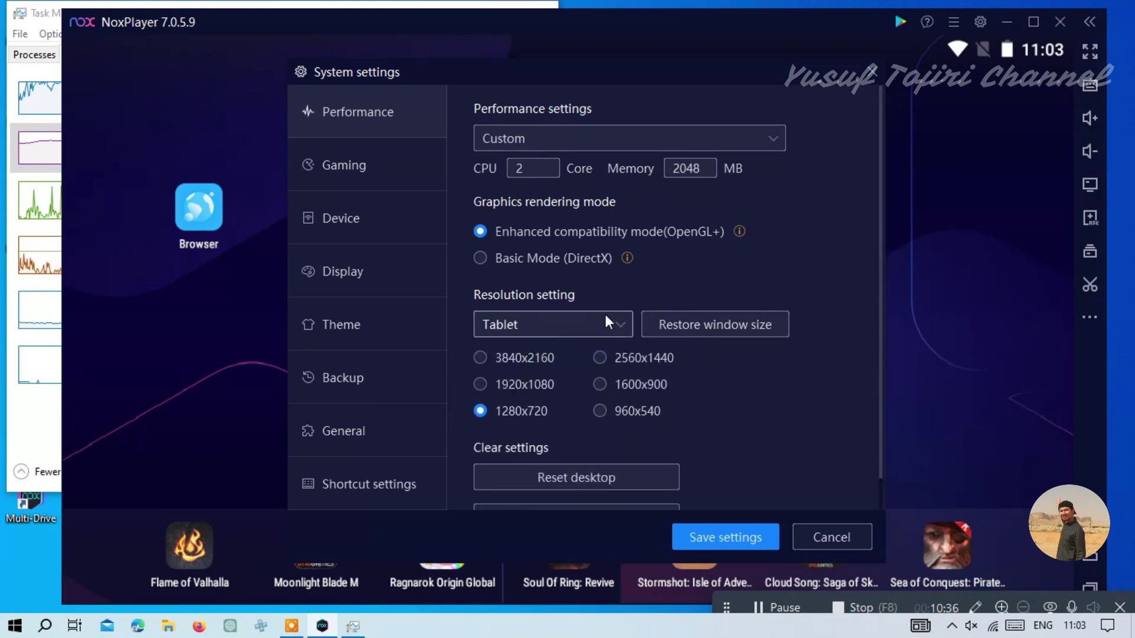
Save the performance settings in NoxPlayer and close its window.
{"action": "scroll", "coordinate": [594, 325], "scroll_direction": "down", "scroll_amount": 1}
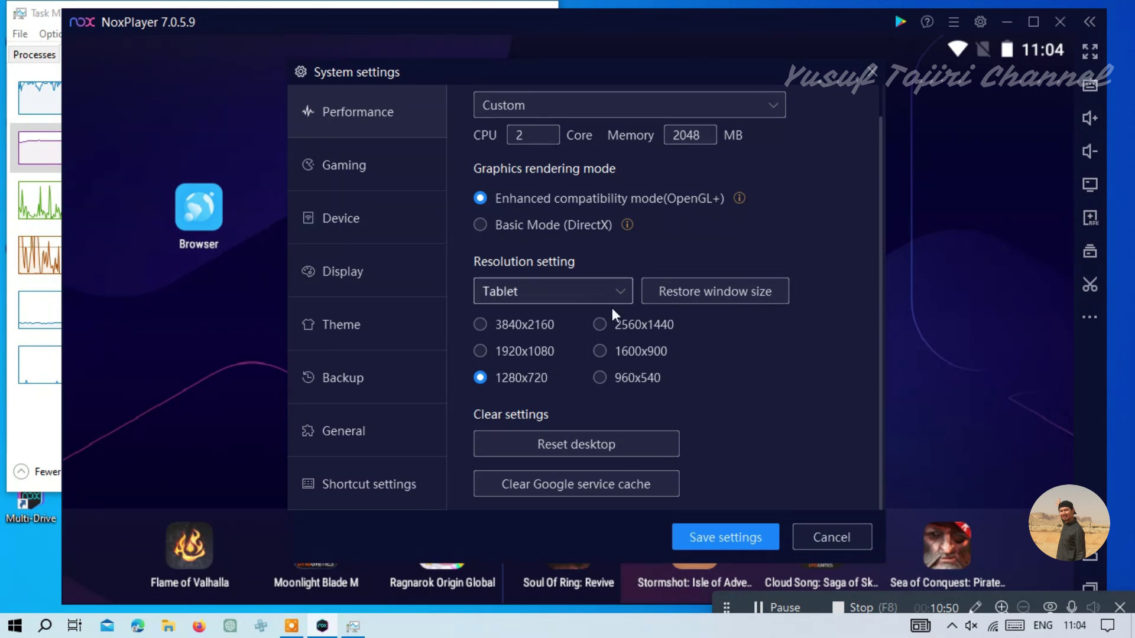
{"action": "left_click", "coordinate": [726, 543]}
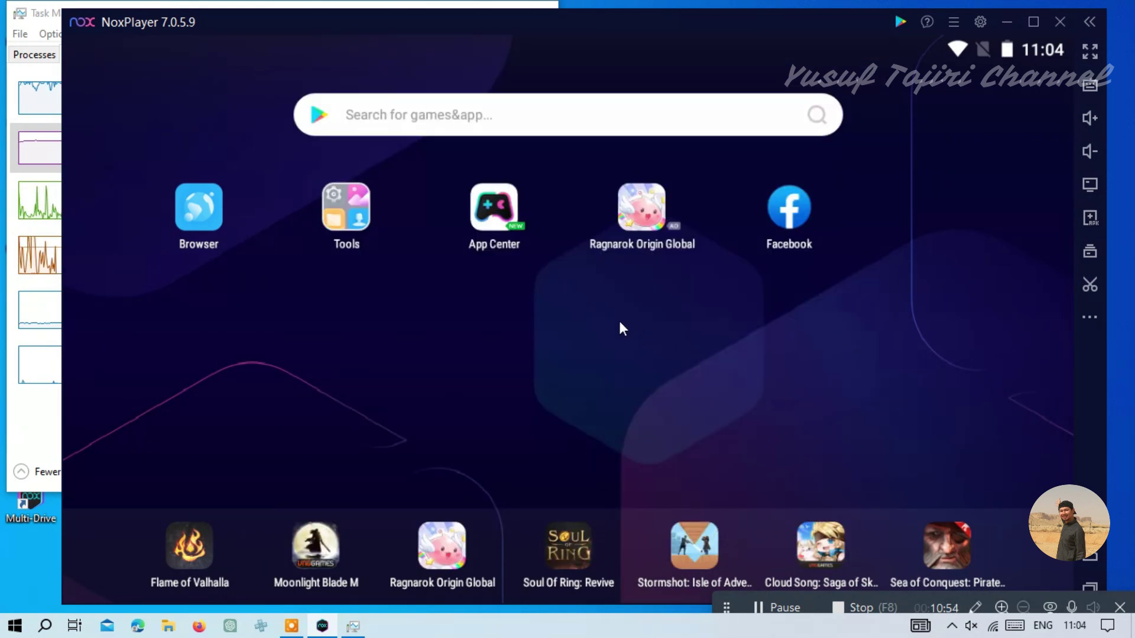
{"action": "left_click", "coordinate": [1063, 34]}
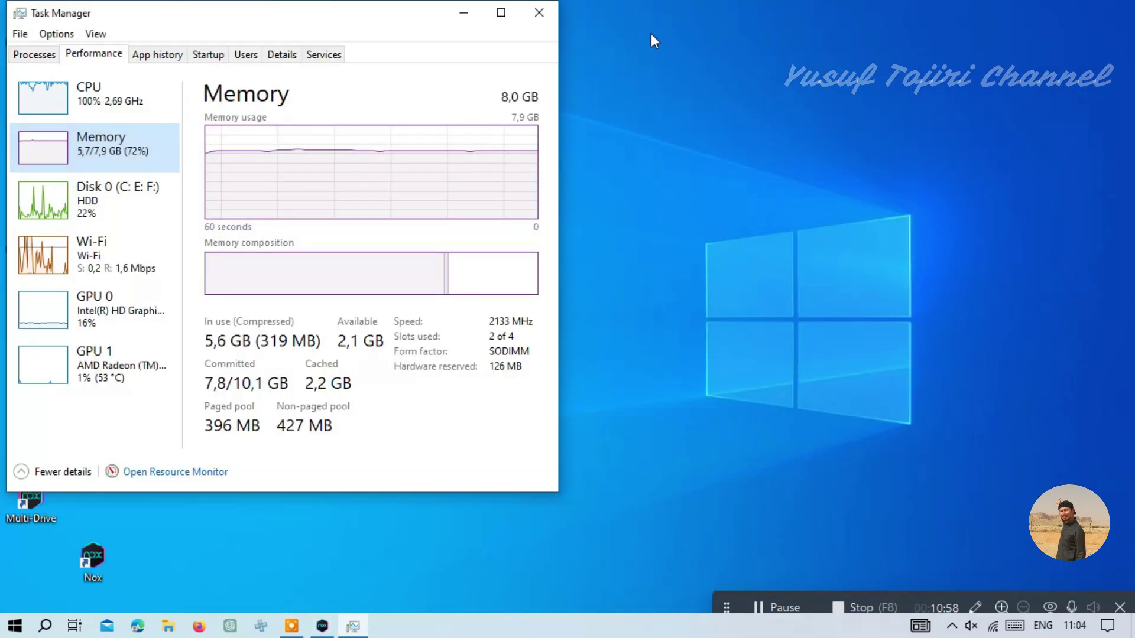
Close Task Manager and refresh the desktop.
{"action": "left_click", "coordinate": [538, 12]}
{"action": "right_click", "coordinate": [663, 164]}
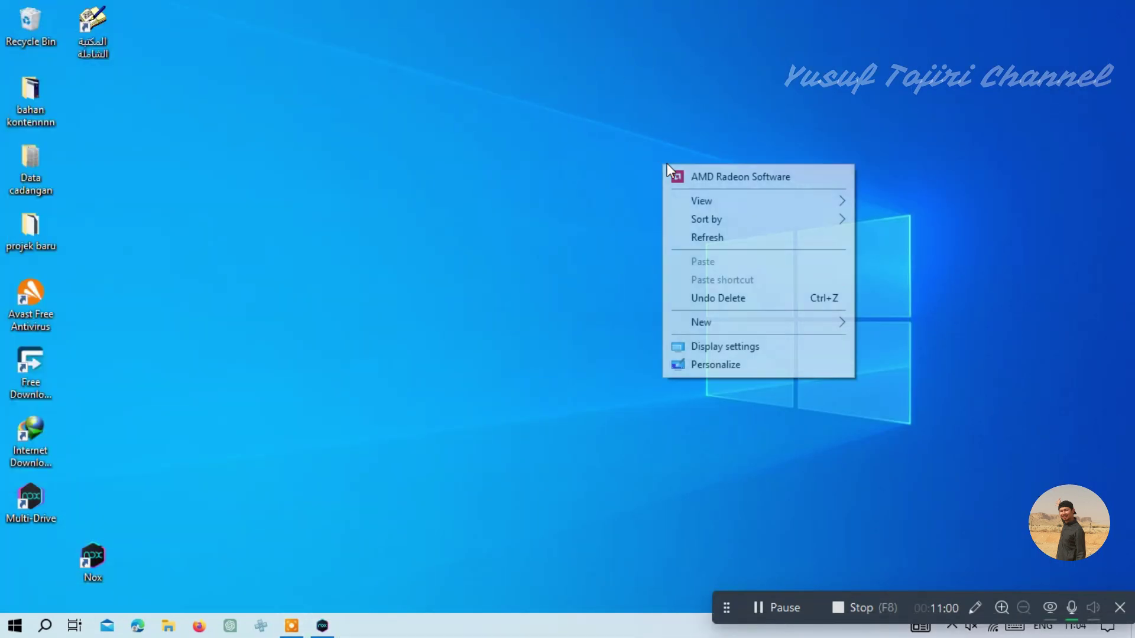
{"action": "left_click", "coordinate": [731, 232]}
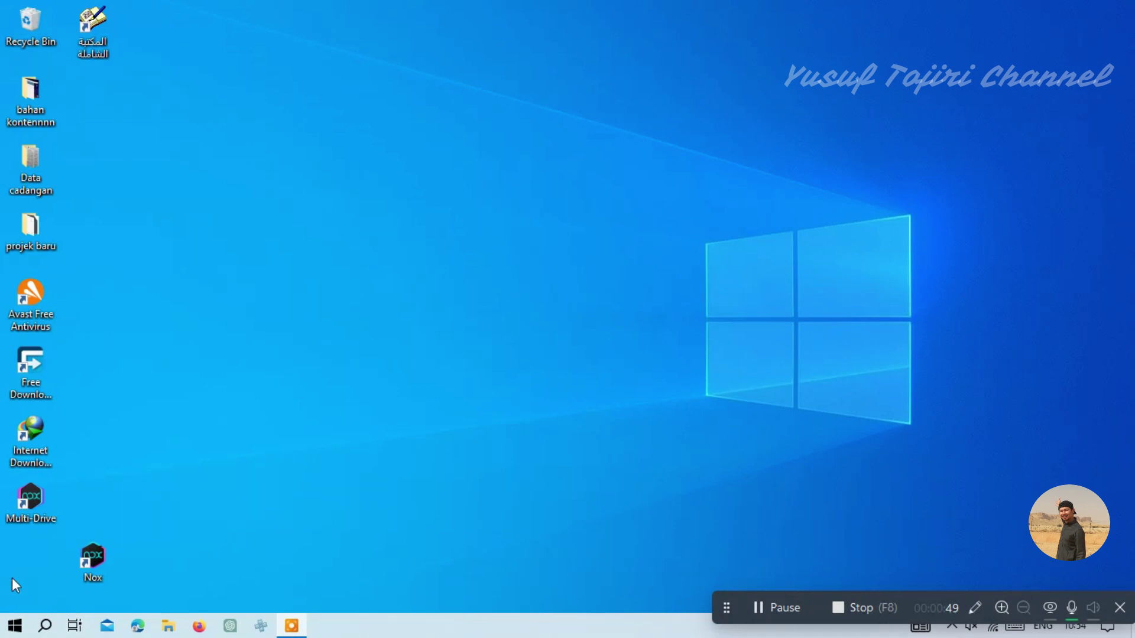
Open the Graphics settings page from the System display settings in Windows Settings.
{"action": "left_click", "coordinate": [2, 631]}
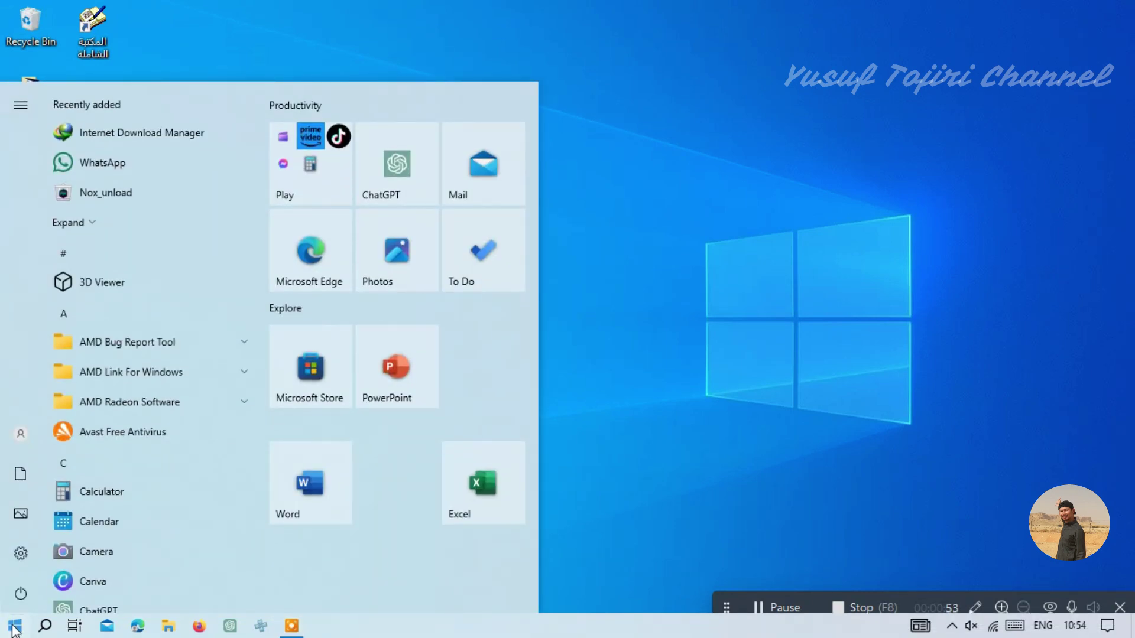
{"action": "mouse_move", "coordinate": [28, 560]}
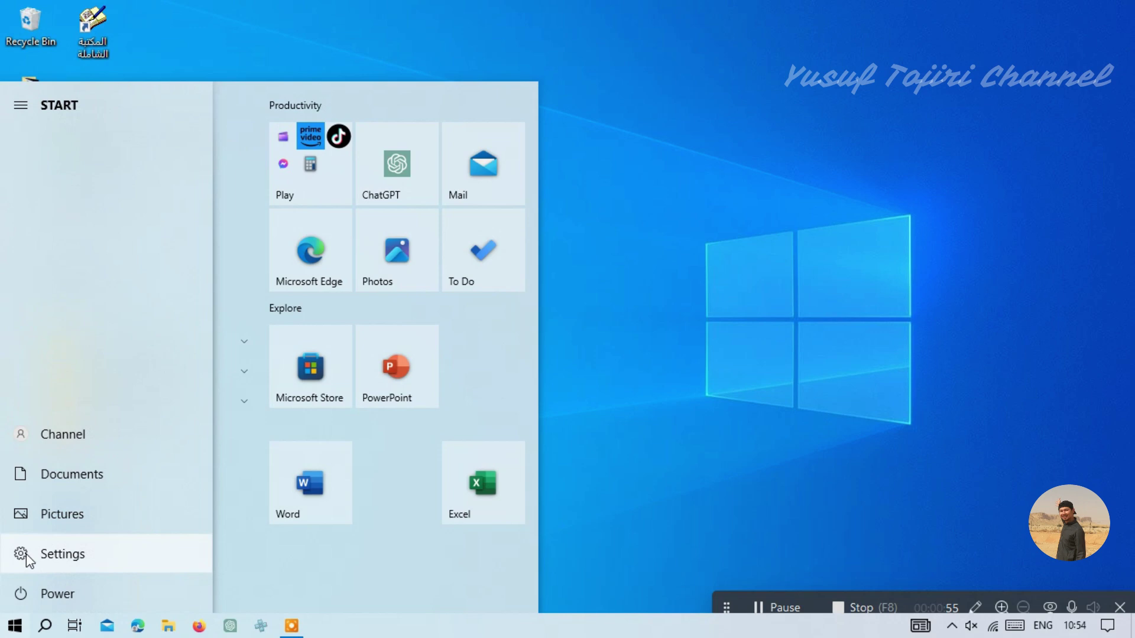
{"action": "left_click", "coordinate": [63, 556]}
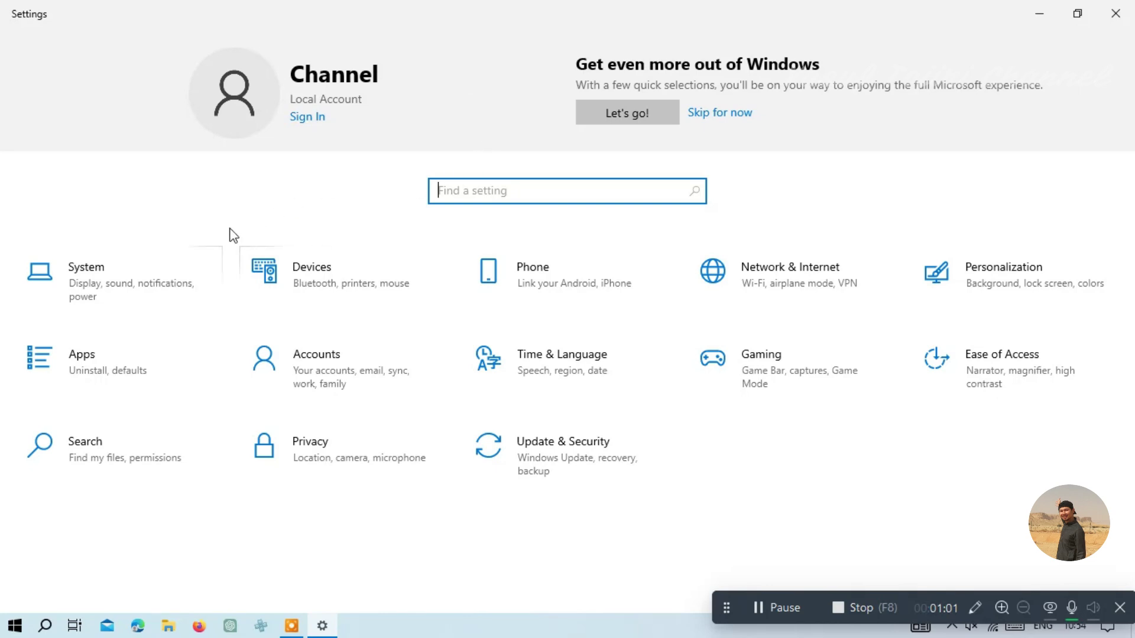
{"action": "left_click", "coordinate": [90, 297]}
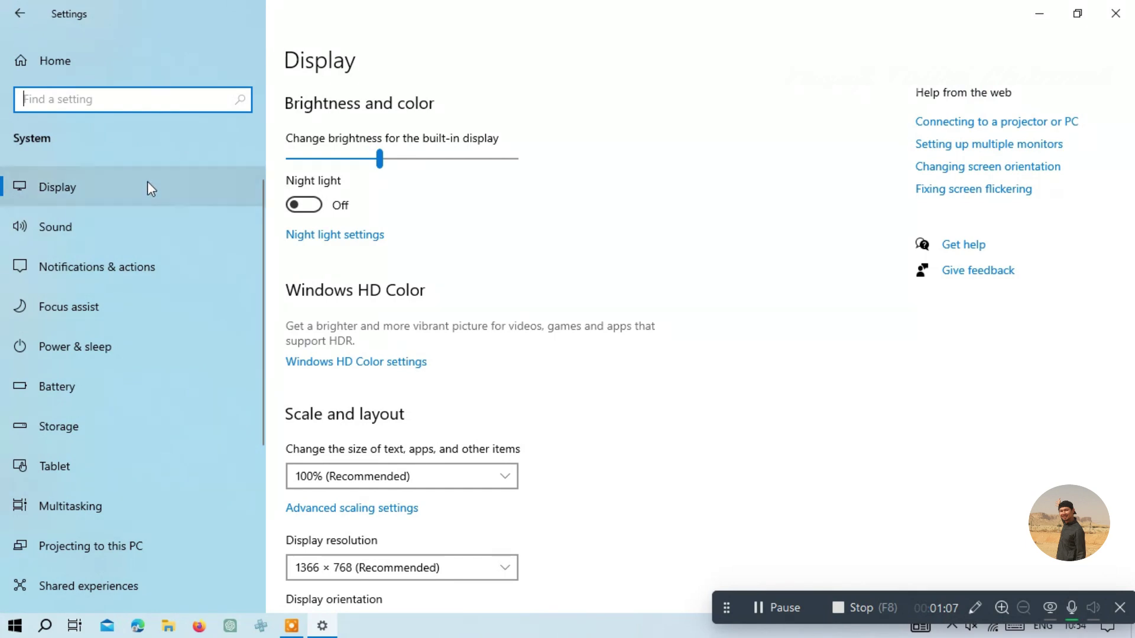
{"action": "left_click", "coordinate": [70, 198]}
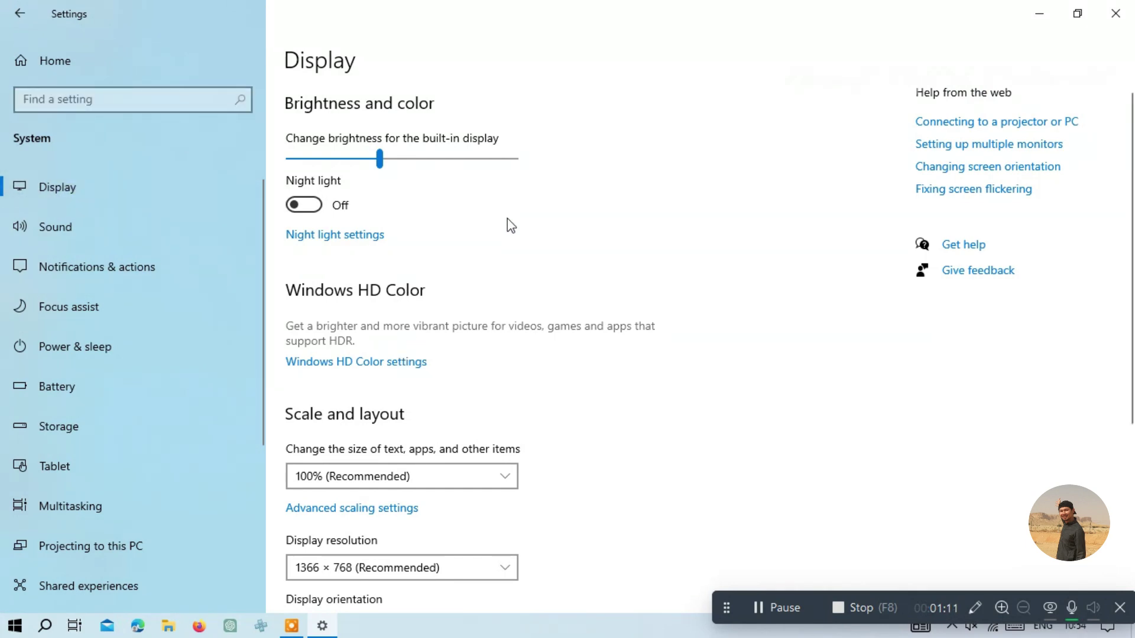
{"action": "scroll", "coordinate": [458, 328], "scroll_direction": "down", "scroll_amount": 5}
{"action": "scroll", "coordinate": [459, 332], "scroll_direction": "down", "scroll_amount": 1}
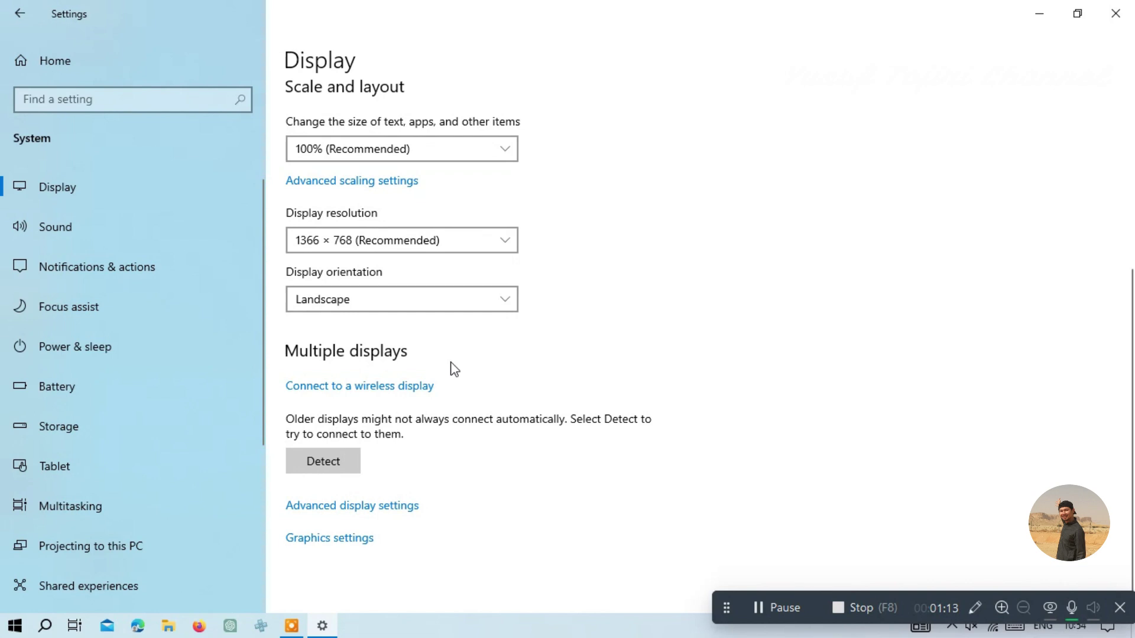
{"action": "left_click", "coordinate": [343, 540]}
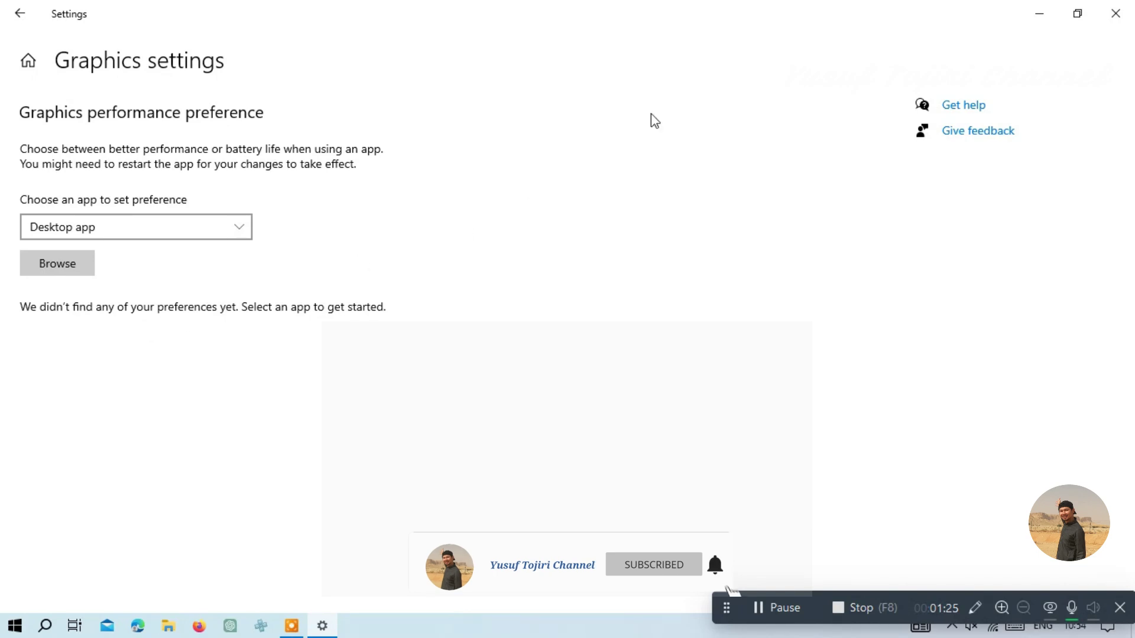
Minimize Windows Settings and open the file location of the Nox desktop shortcut from its properties.
{"action": "left_click", "coordinate": [1038, 15]}
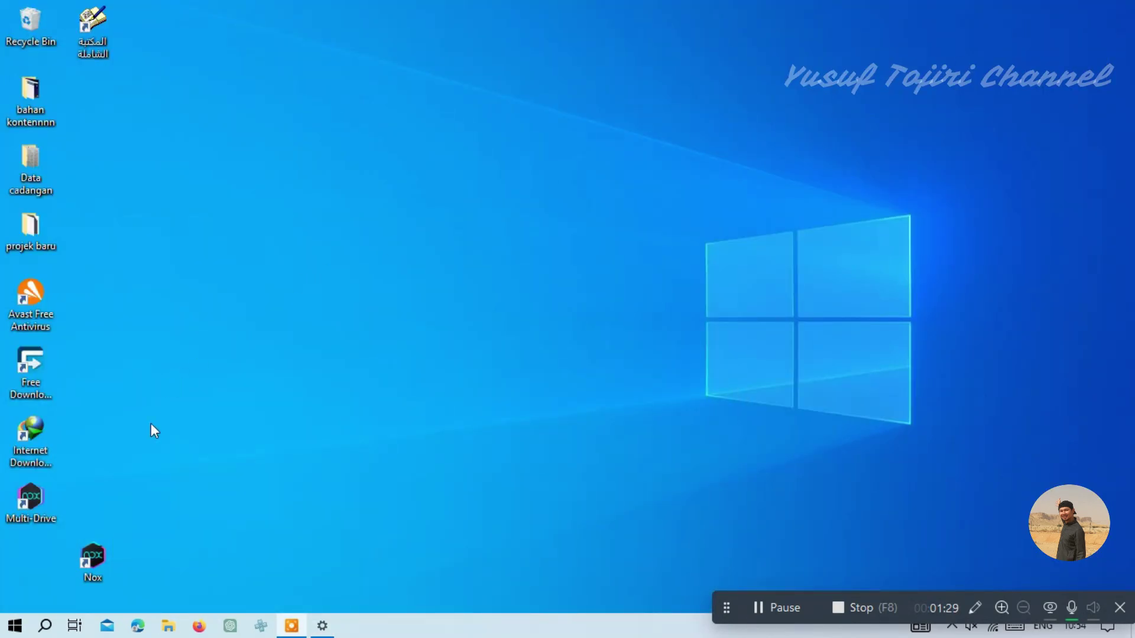
{"action": "left_click", "coordinate": [91, 559]}
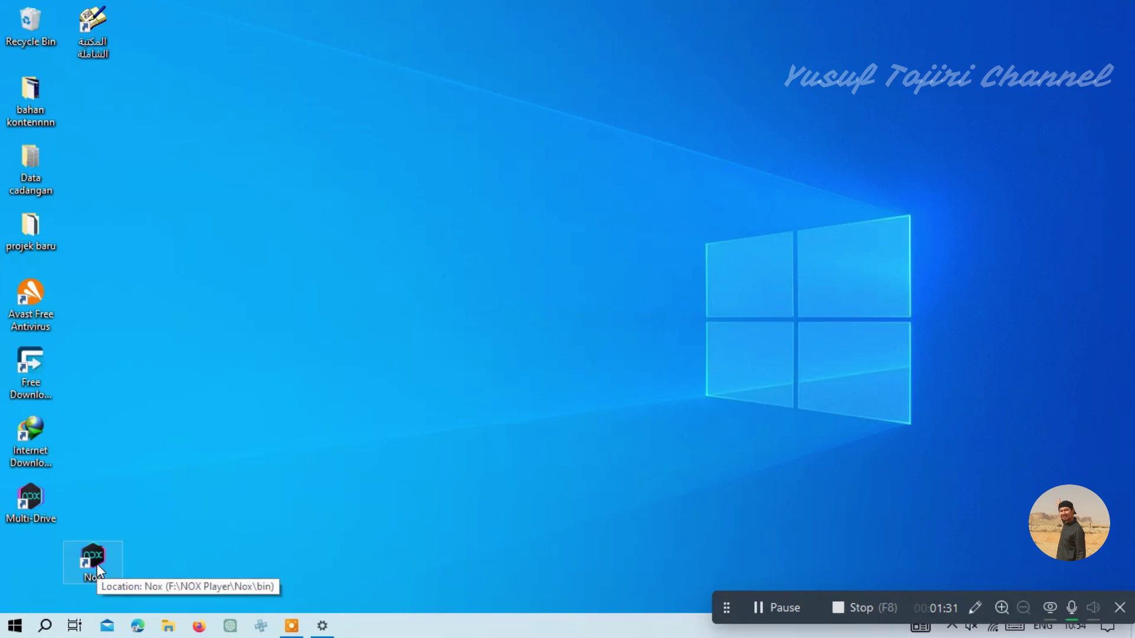
{"action": "right_click", "coordinate": [97, 563]}
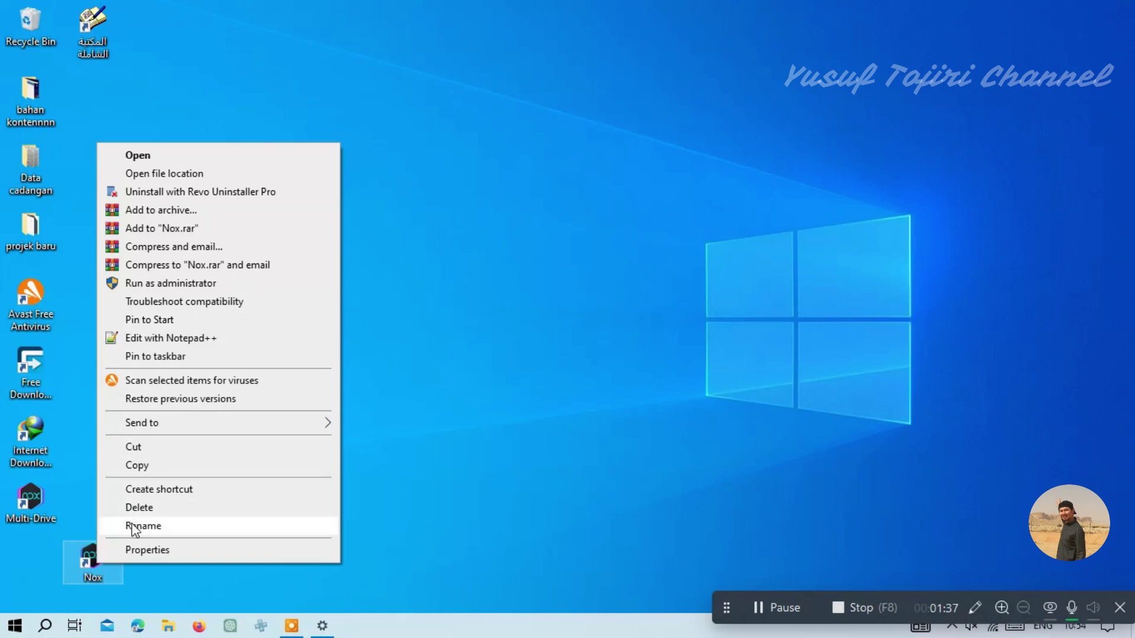
{"action": "left_click", "coordinate": [139, 549]}
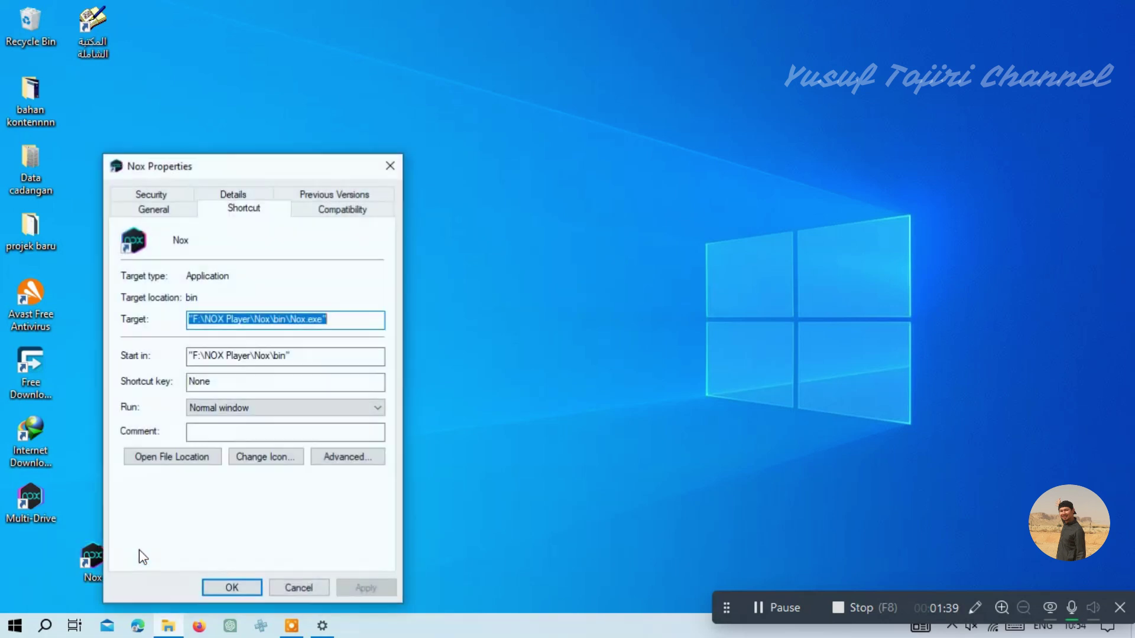
{"action": "left_click", "coordinate": [192, 461]}
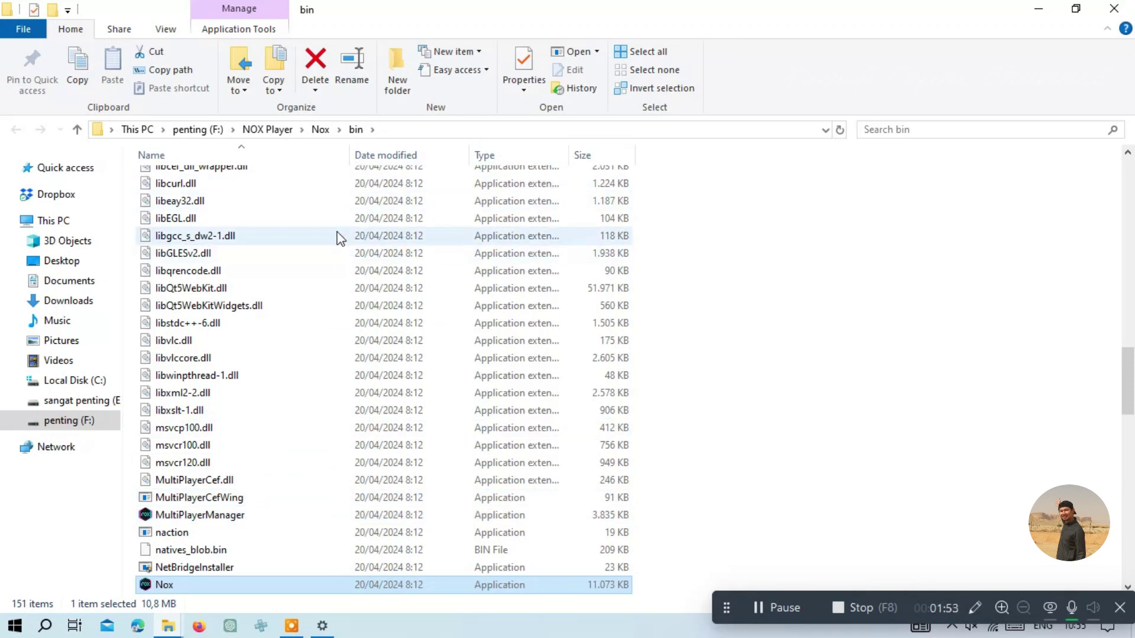
Copy the folder path F:\NOX Player\Nox\bin and close the File Explorer and Nox Properties windows.
{"action": "left_click", "coordinate": [387, 131]}
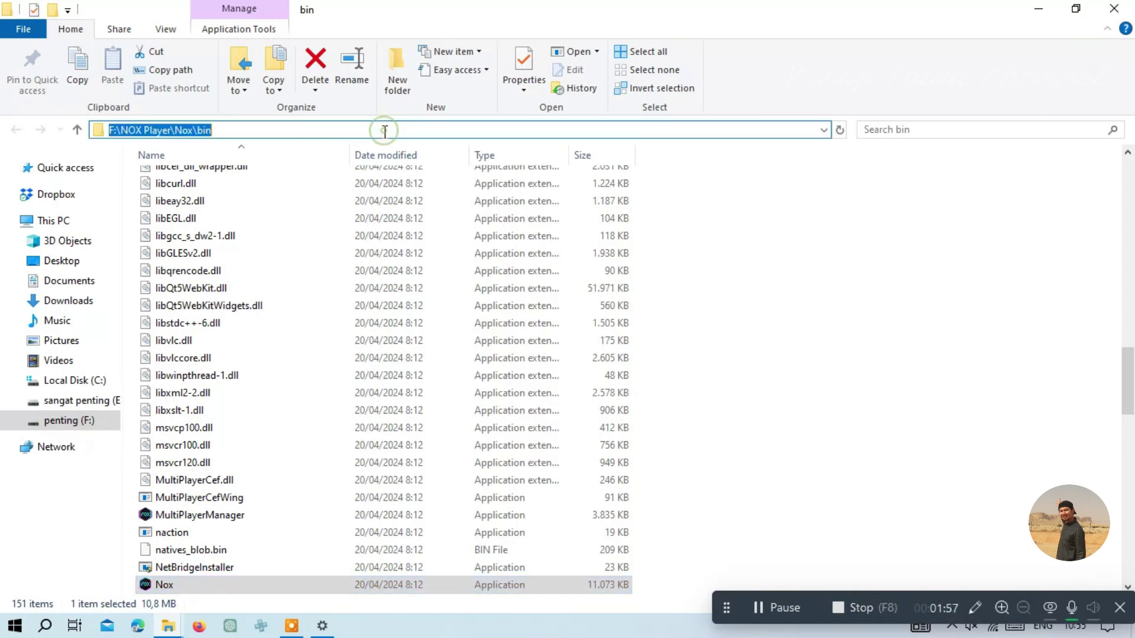
{"action": "right_click", "coordinate": [190, 129]}
{"action": "left_click", "coordinate": [236, 182]}
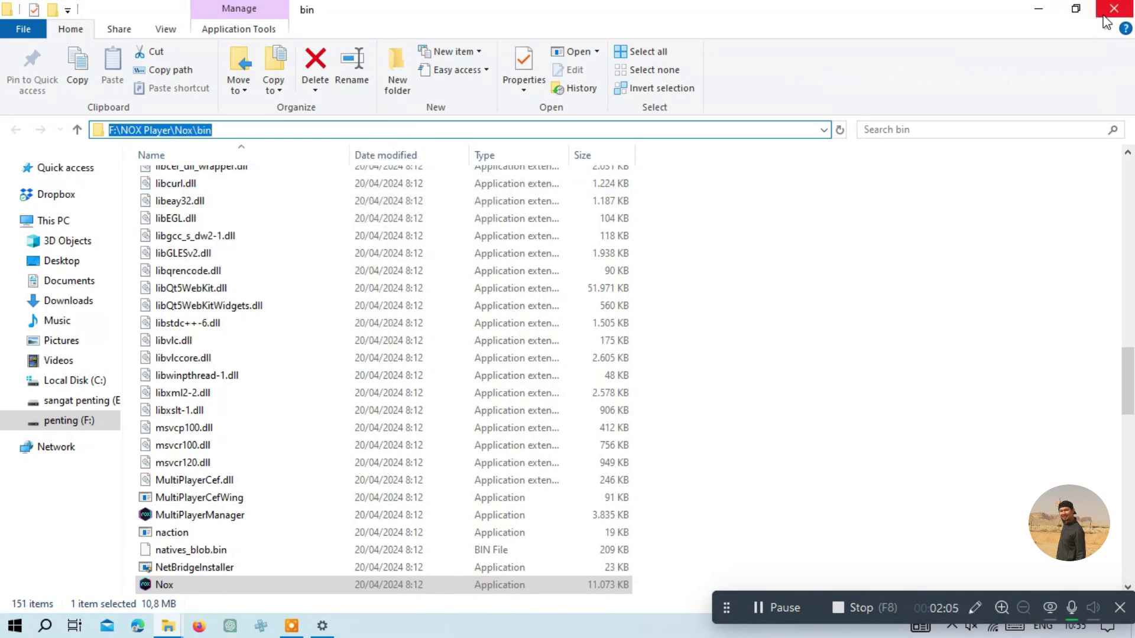
{"action": "left_click", "coordinate": [1107, 22]}
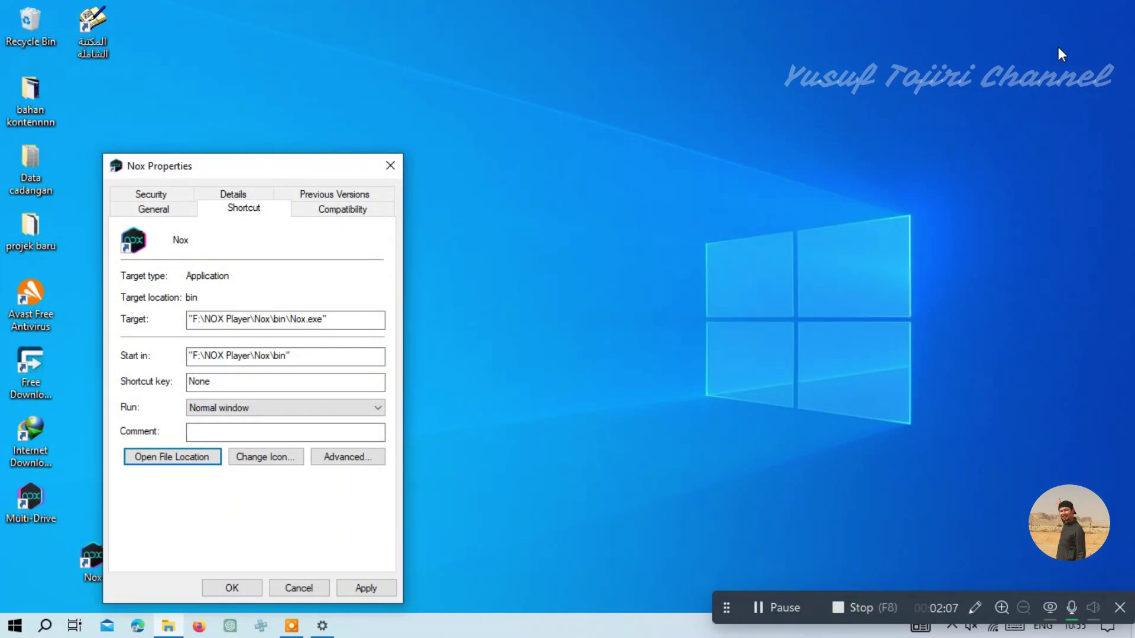
{"action": "left_click", "coordinate": [390, 167]}
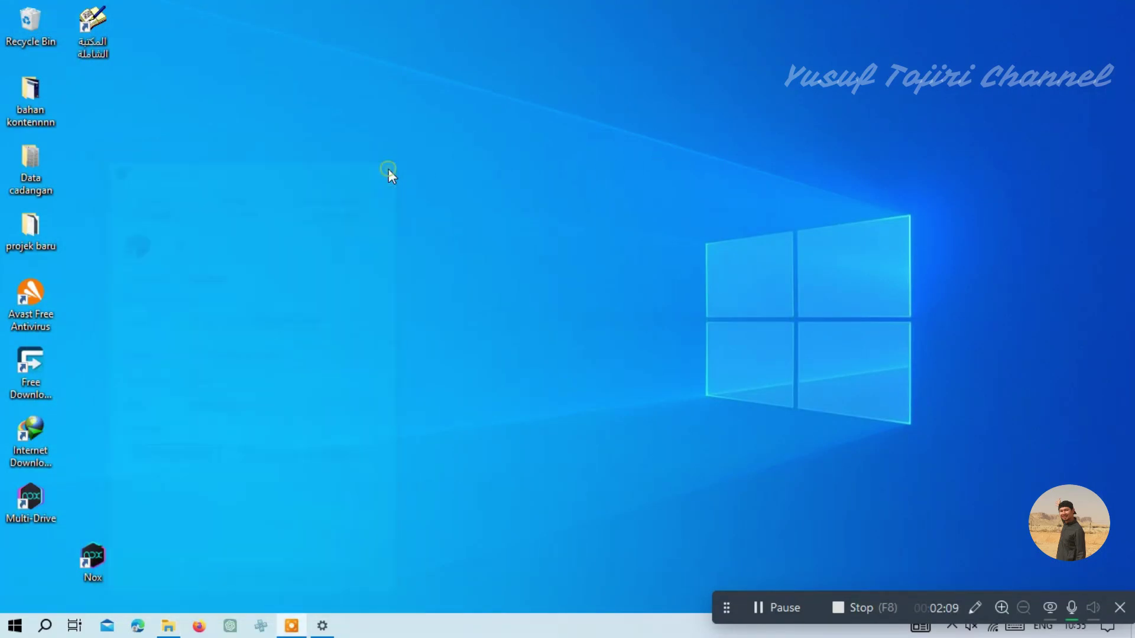
Return to the Graphics settings, browse for a desktop app, and go to the pasted path F:\NOX Player\Nox\bin.
{"action": "left_click", "coordinate": [322, 627]}
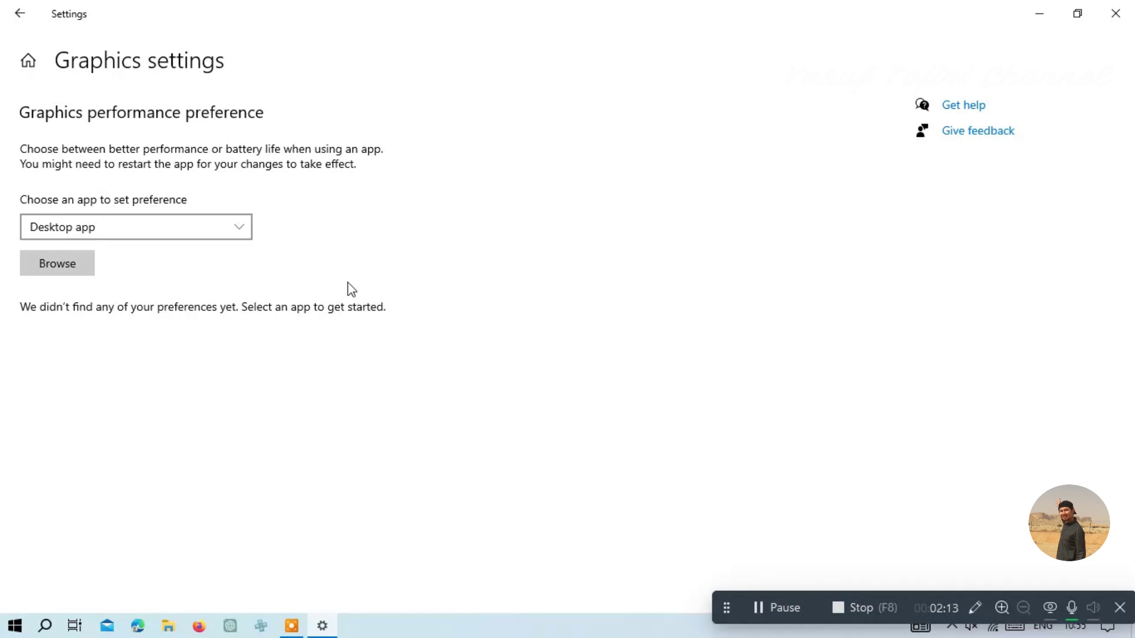
{"action": "left_click", "coordinate": [64, 270]}
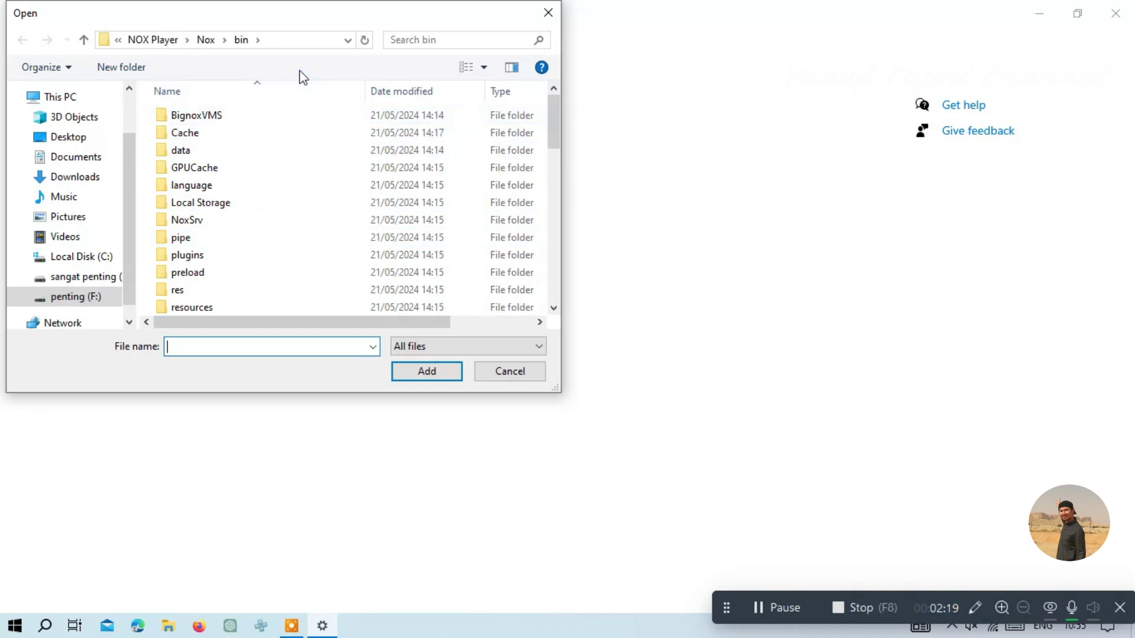
{"action": "left_click", "coordinate": [288, 40]}
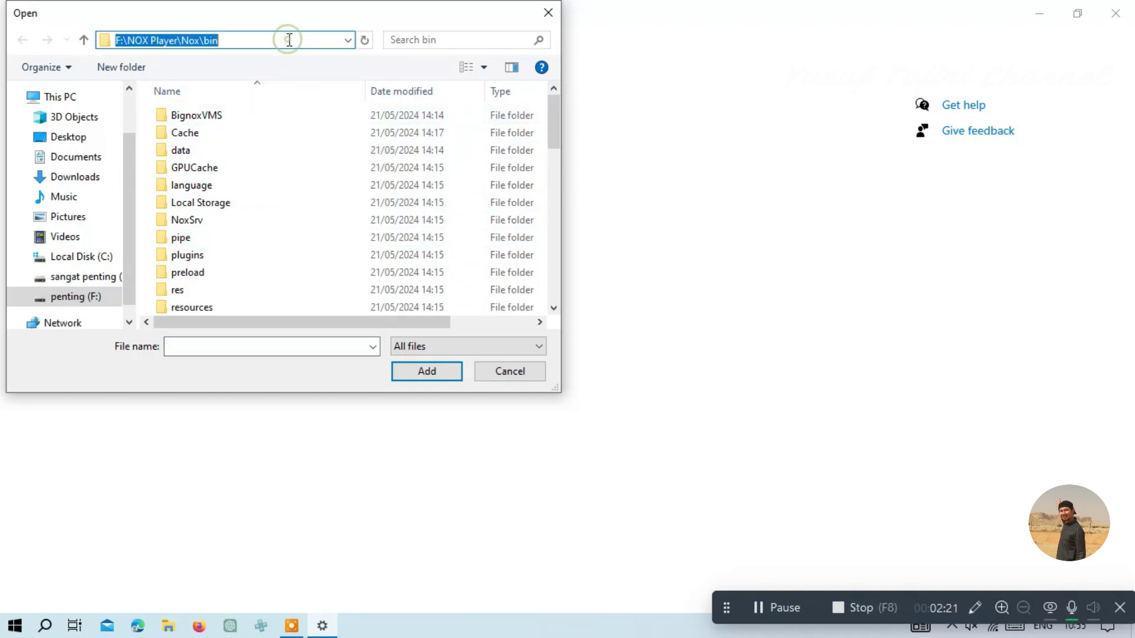
{"action": "right_click", "coordinate": [206, 39]}
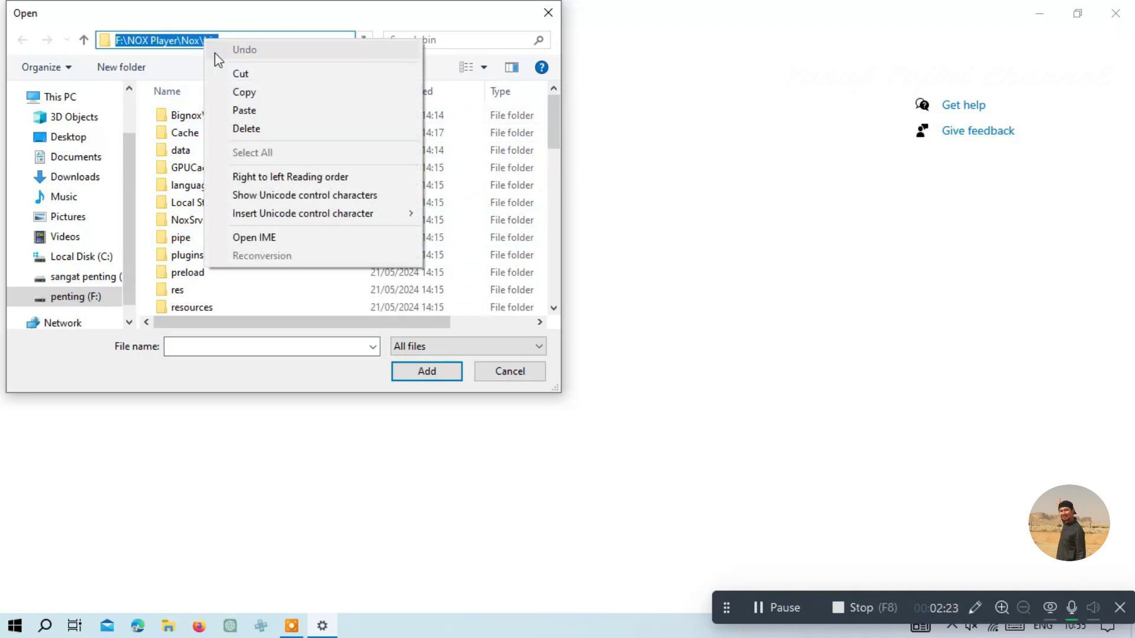
{"action": "left_click", "coordinate": [249, 110]}
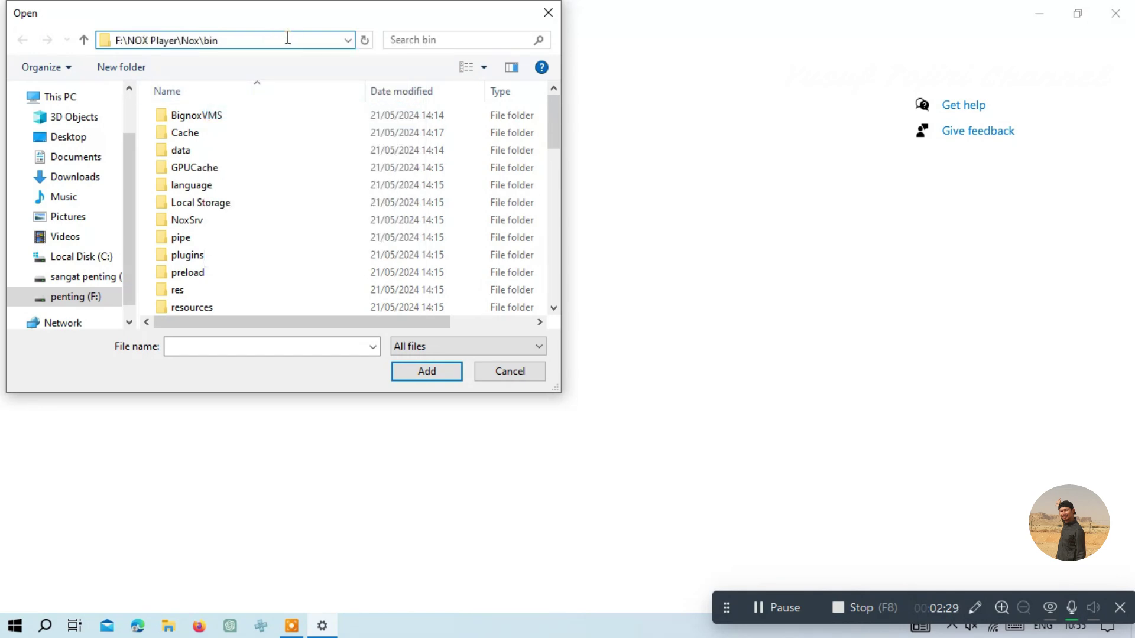
{"action": "key", "text": "Return"}
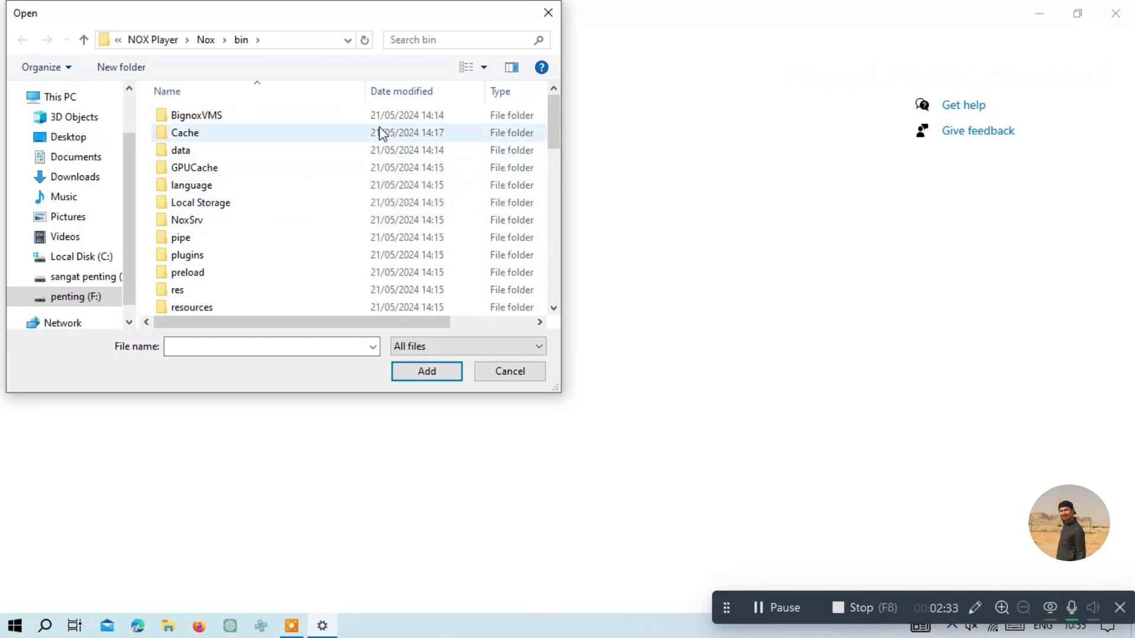
Select the Nox application in the bin folder and add it to the graphics performance preference list.
{"action": "left_click_drag", "start_coordinate": [552, 116], "coordinate": [544, 214]}
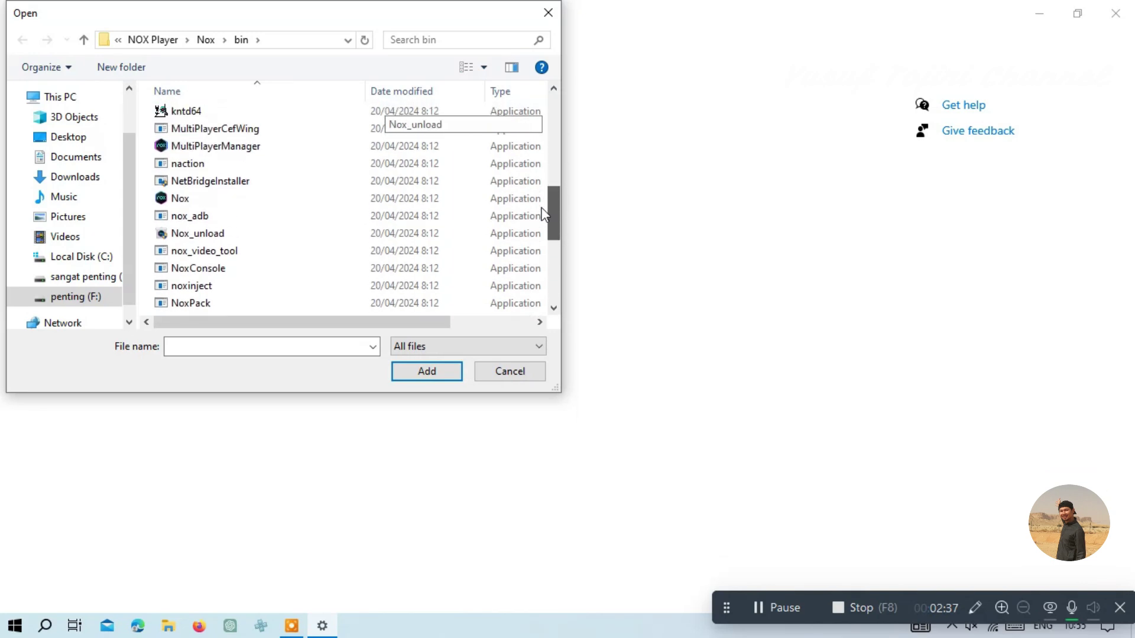
{"action": "left_click", "coordinate": [288, 195]}
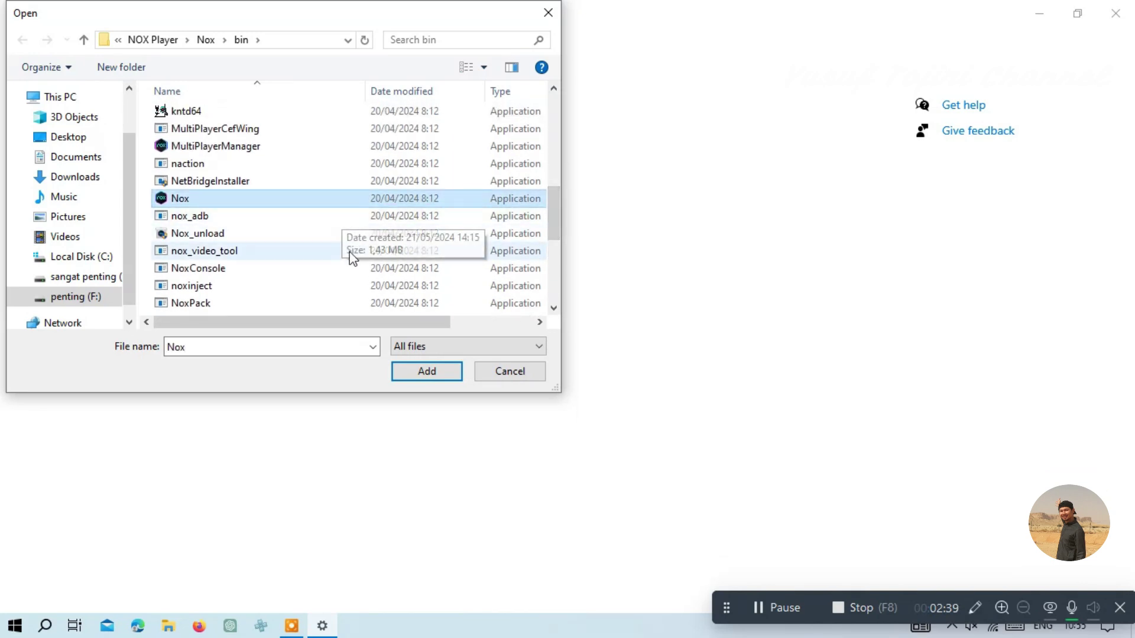
{"action": "left_click_drag", "start_coordinate": [323, 323], "coordinate": [348, 323]}
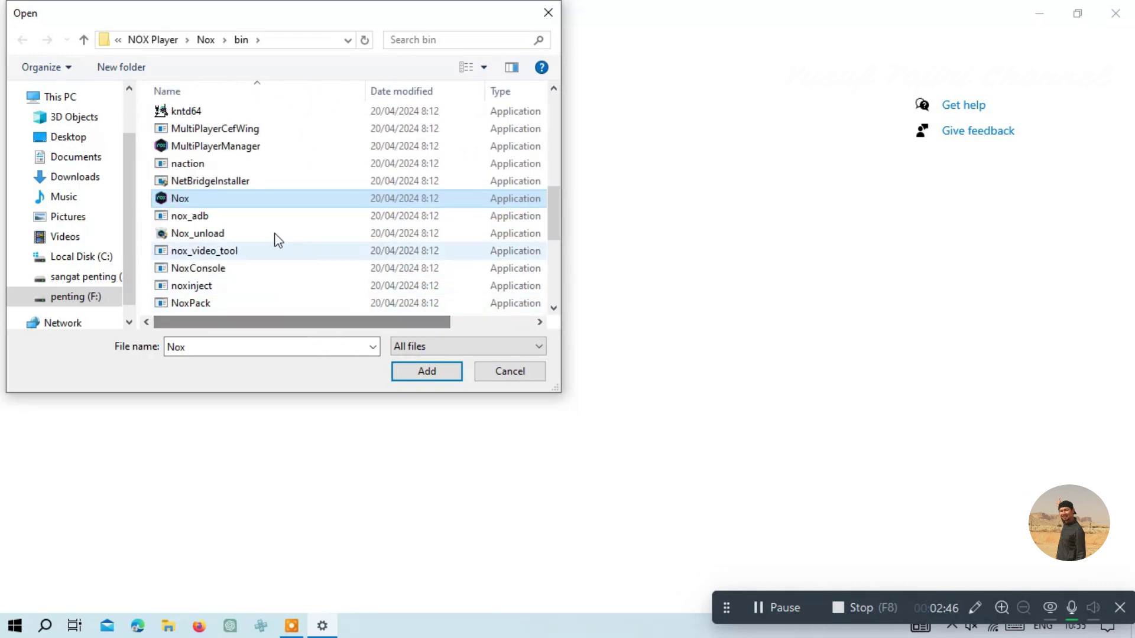
{"action": "left_click", "coordinate": [414, 374]}
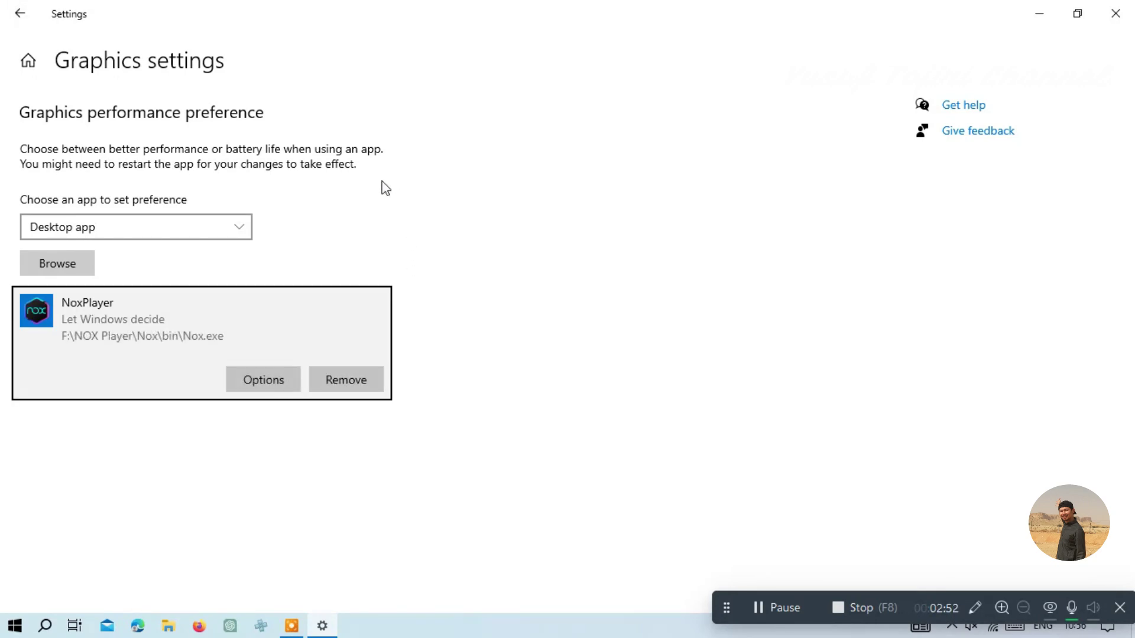
Set the NoxPlayer graphics preference to High performance and save it.
{"action": "left_click", "coordinate": [272, 379]}
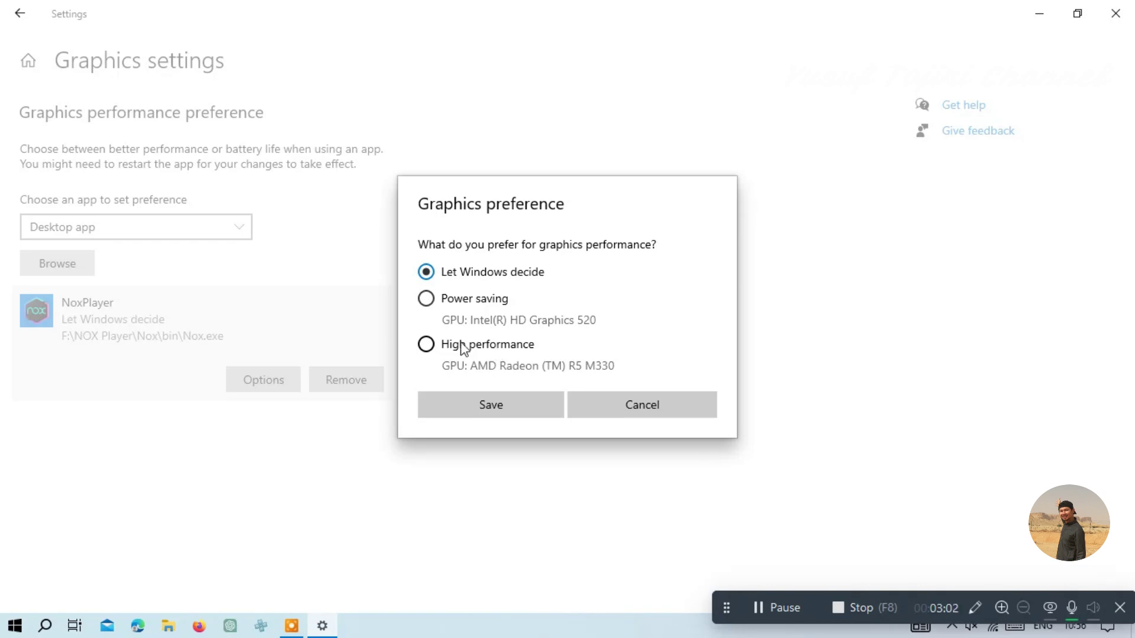
{"action": "left_click", "coordinate": [426, 346]}
{"action": "left_click", "coordinate": [477, 404]}
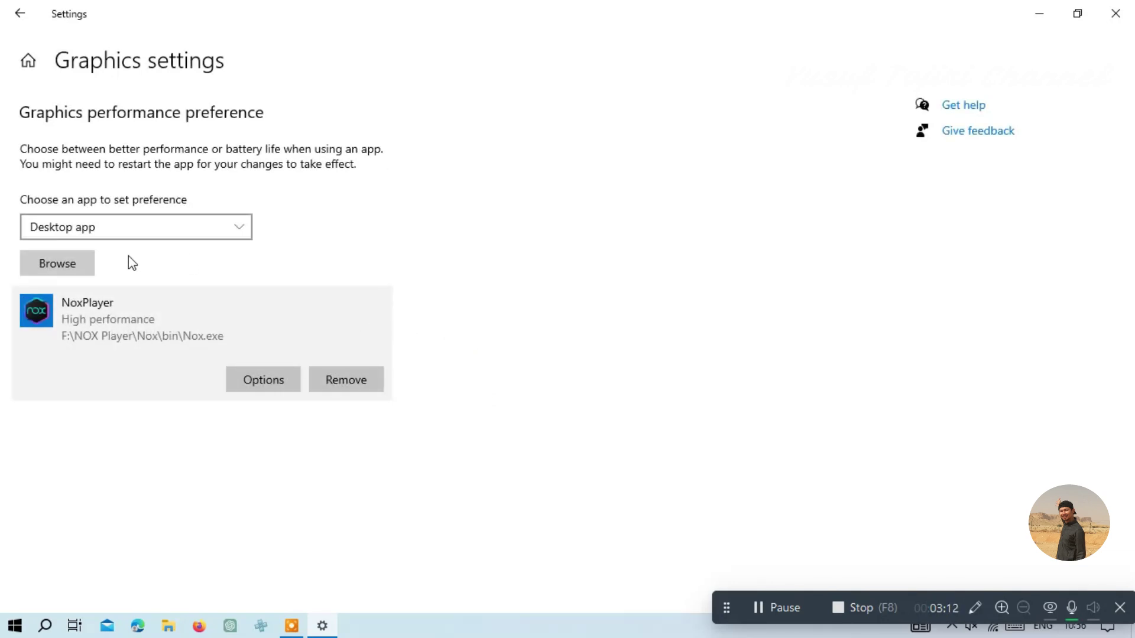
Browse the Nox bin folder for the MultiPlayerManager application and add it to the graphics performance preference list.
{"action": "left_click", "coordinate": [57, 263]}
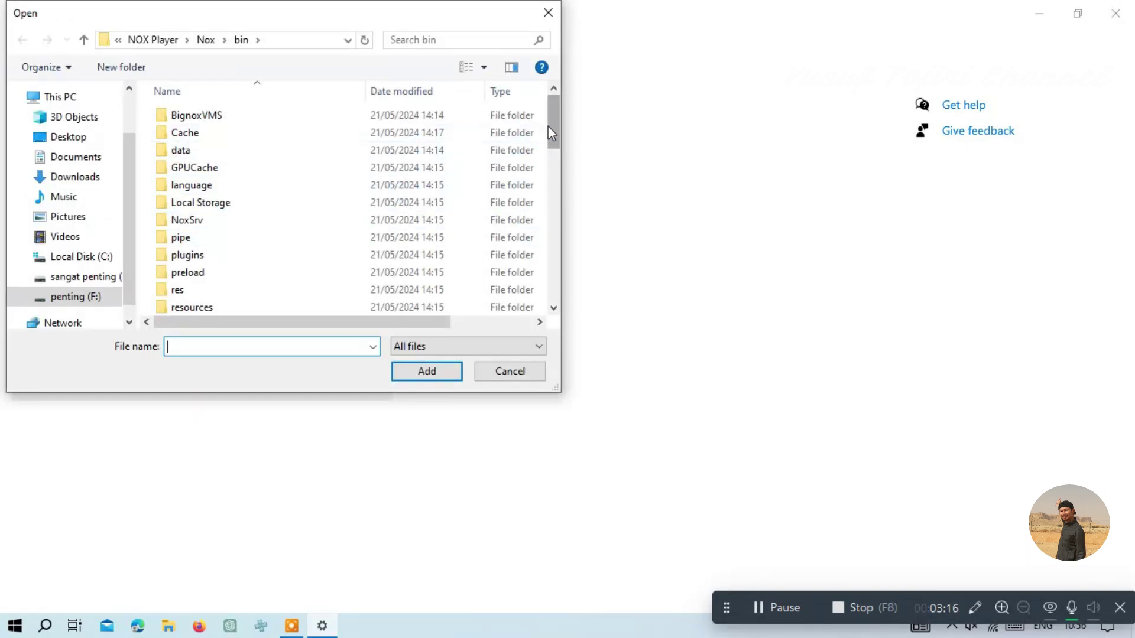
{"action": "scroll", "coordinate": [545, 126], "scroll_direction": "down", "scroll_amount": 5}
{"action": "scroll", "coordinate": [537, 207], "scroll_direction": "down", "scroll_amount": 5}
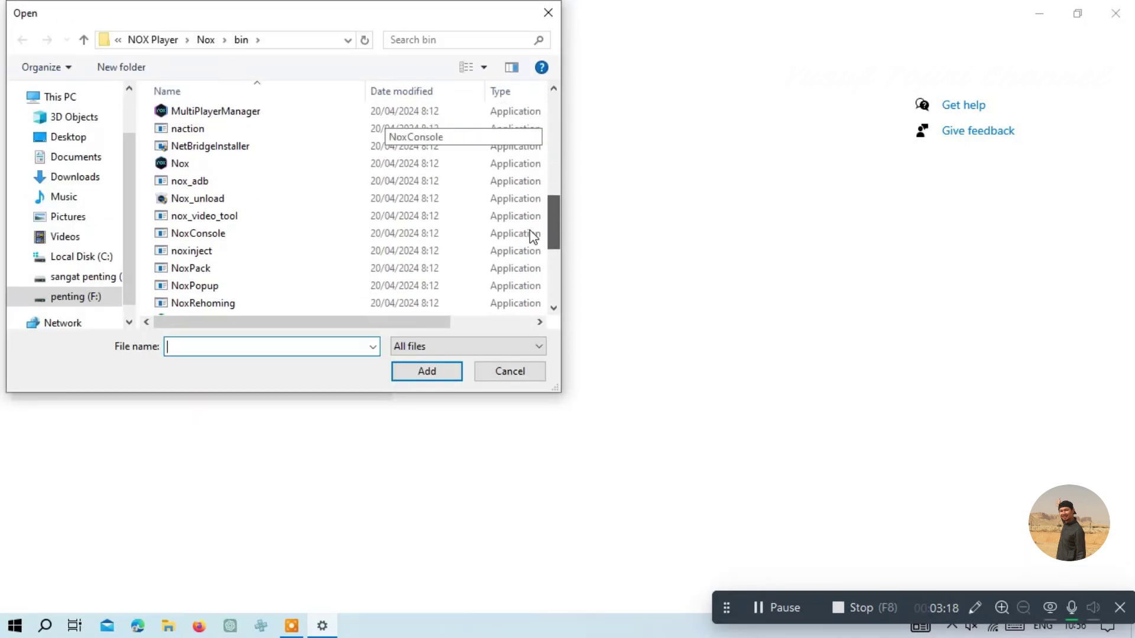
{"action": "scroll", "coordinate": [516, 268], "scroll_direction": "down", "scroll_amount": 1}
{"action": "scroll", "coordinate": [520, 278], "scroll_direction": "up", "scroll_amount": 4}
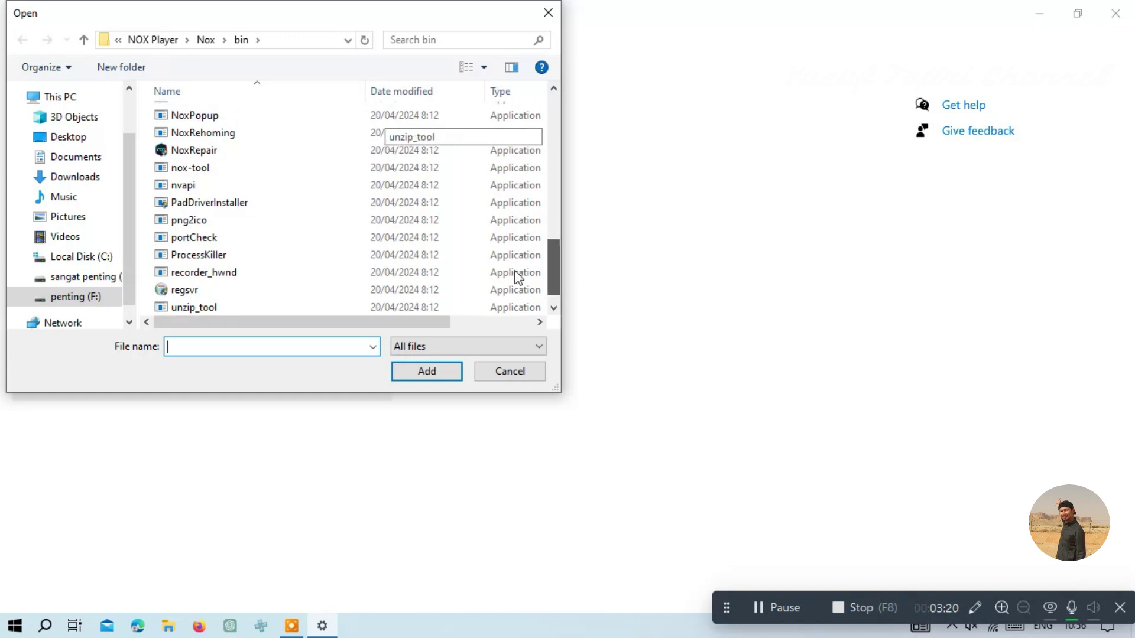
{"action": "scroll", "coordinate": [531, 228], "scroll_direction": "up", "scroll_amount": 1}
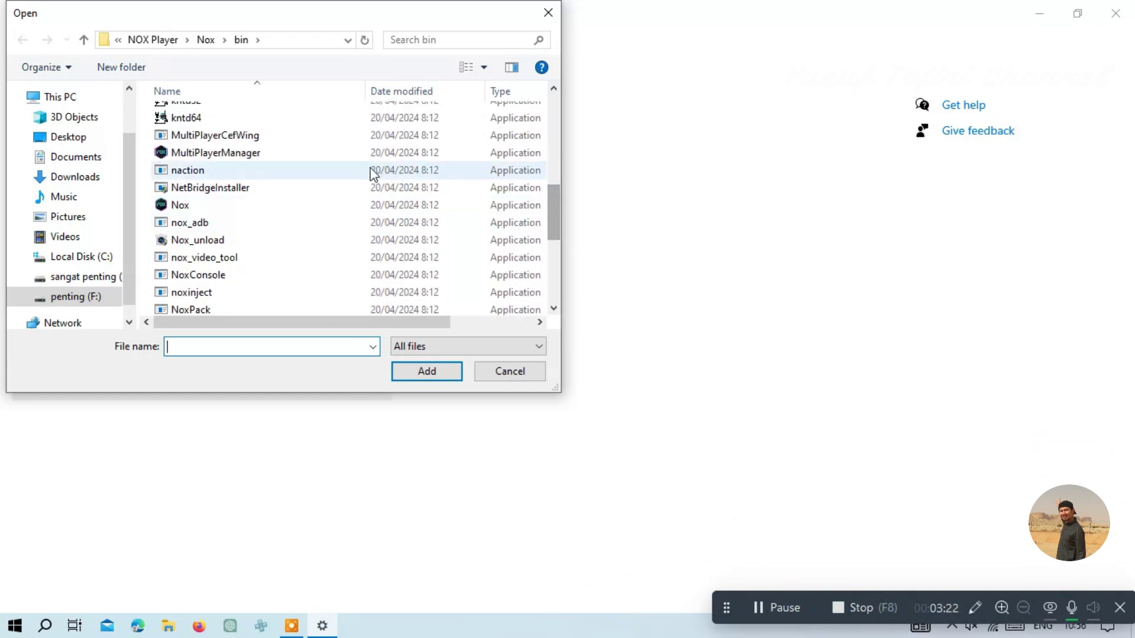
{"action": "left_click", "coordinate": [328, 153]}
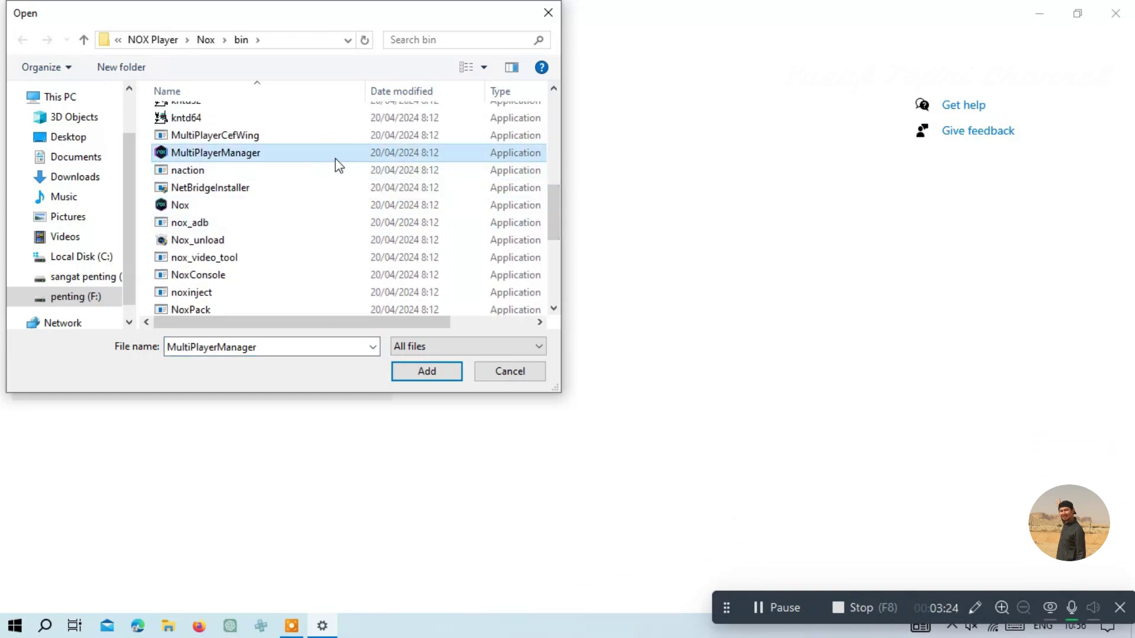
{"action": "left_click_drag", "start_coordinate": [353, 314], "coordinate": [321, 324]}
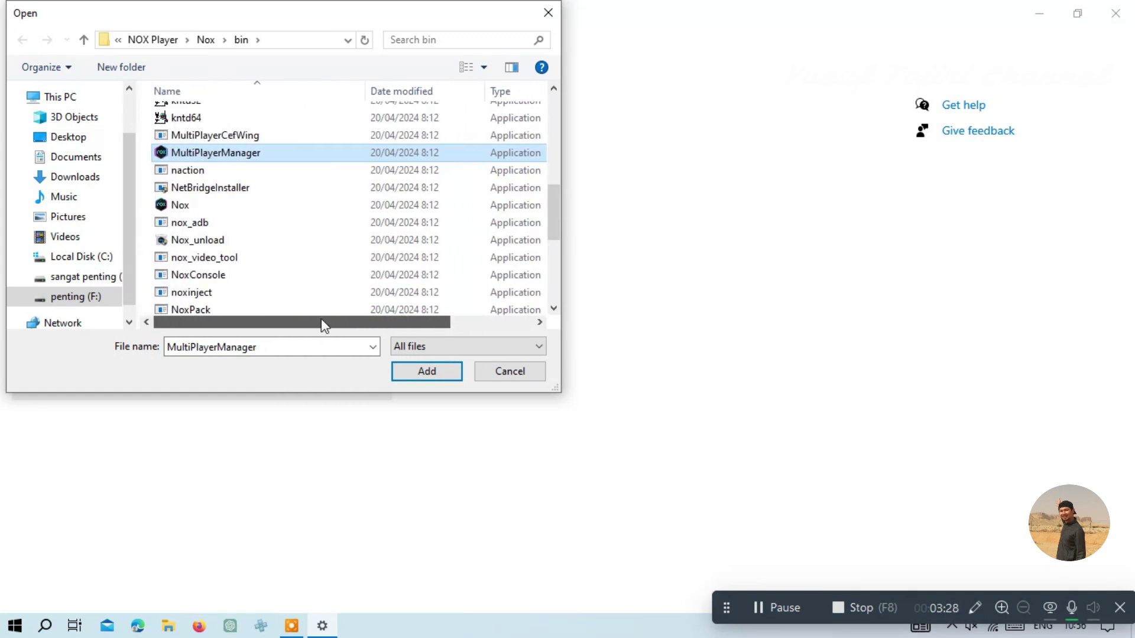
{"action": "left_click", "coordinate": [425, 378]}
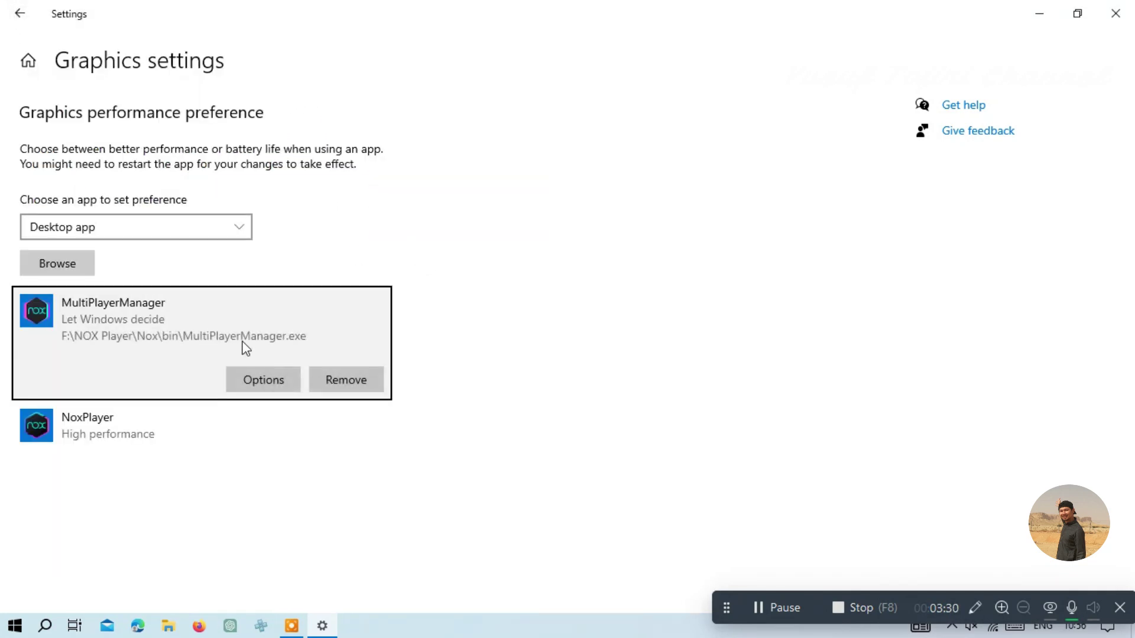
Set the MultiPlayerManager graphics preference to High performance and save it.
{"action": "left_click", "coordinate": [260, 386]}
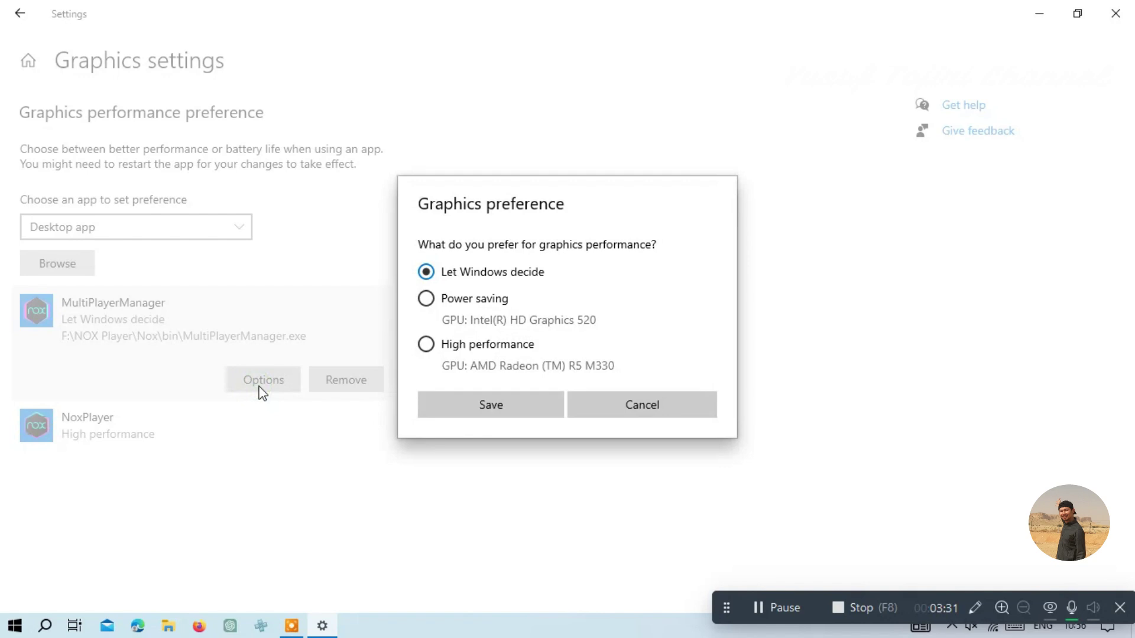
{"action": "left_click", "coordinate": [427, 345]}
{"action": "left_click", "coordinate": [500, 417]}
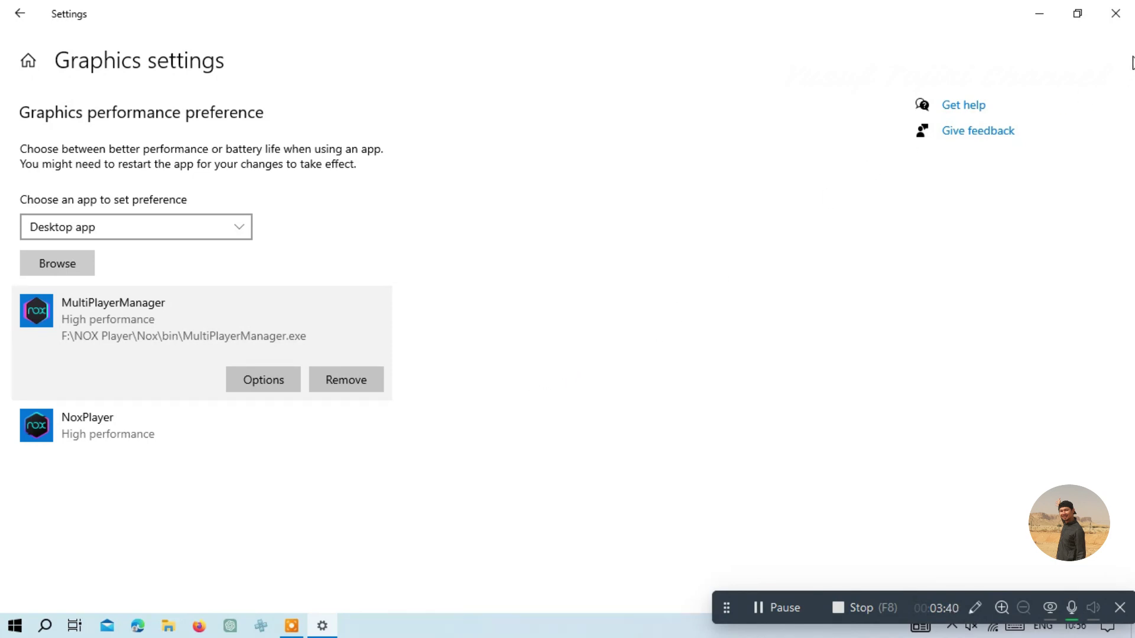
Close the Settings window and refresh the desktop.
{"action": "left_click", "coordinate": [1131, 20]}
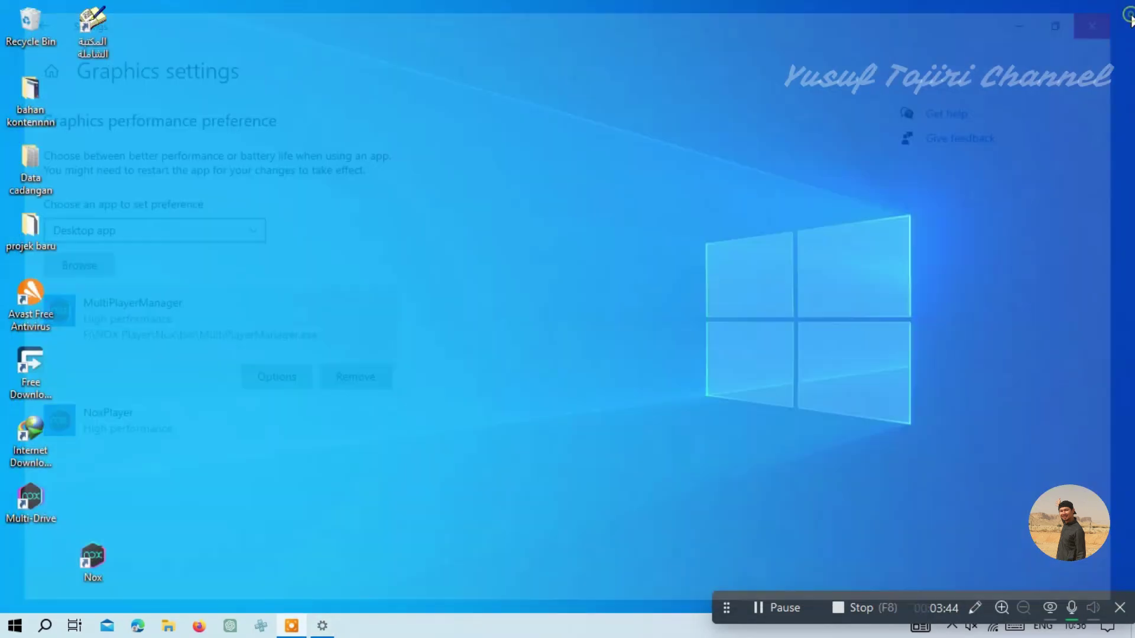
{"action": "right_click", "coordinate": [498, 187]}
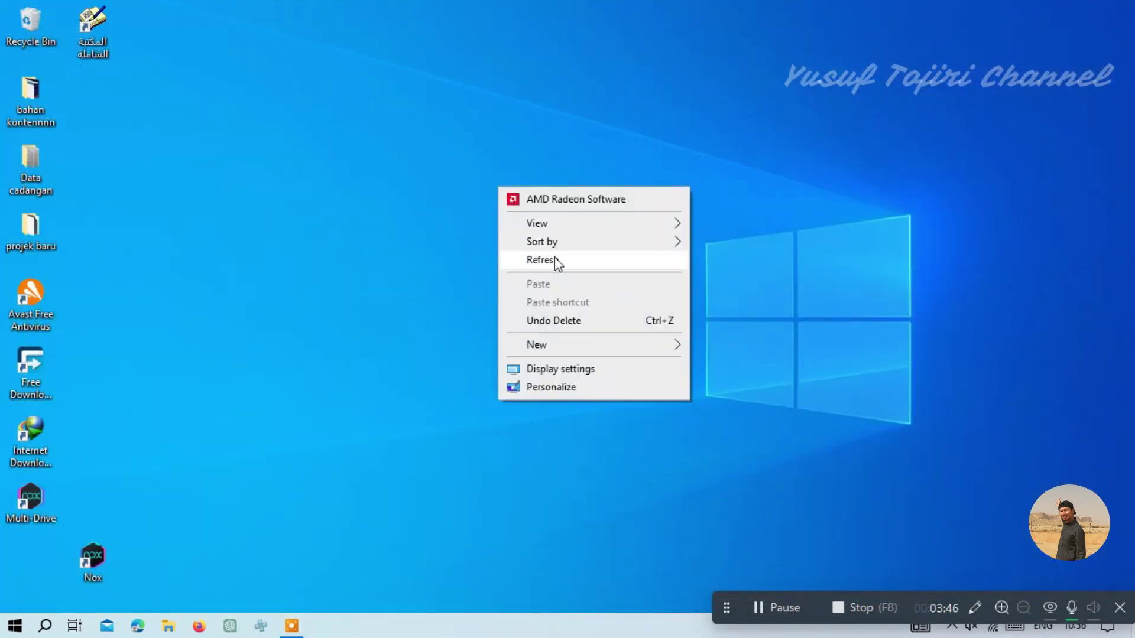
{"action": "left_click", "coordinate": [554, 258]}
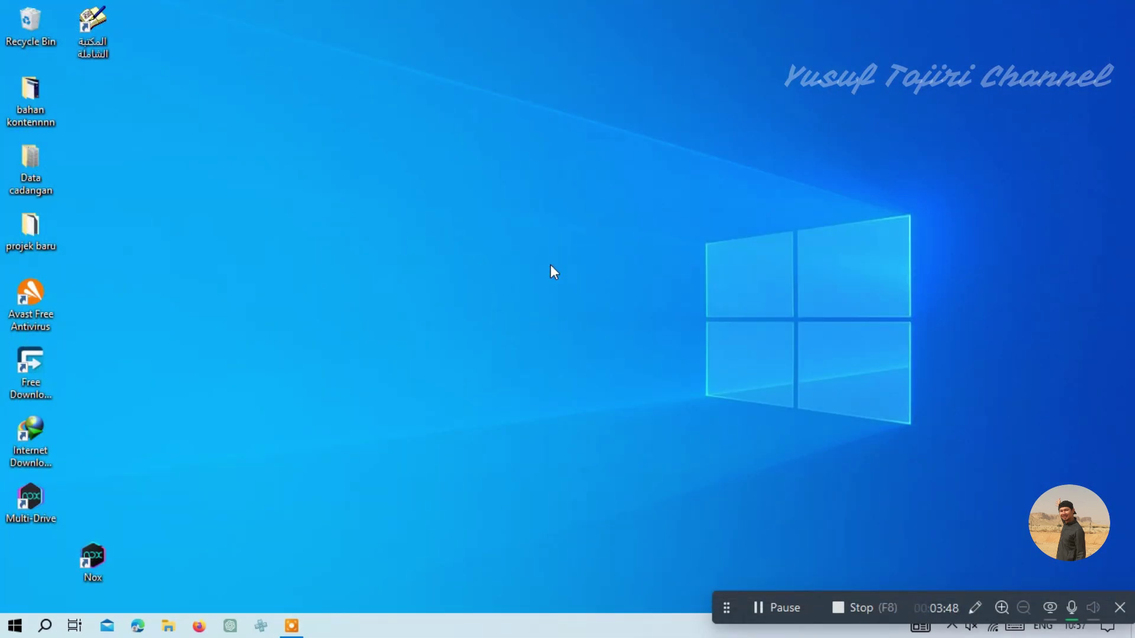